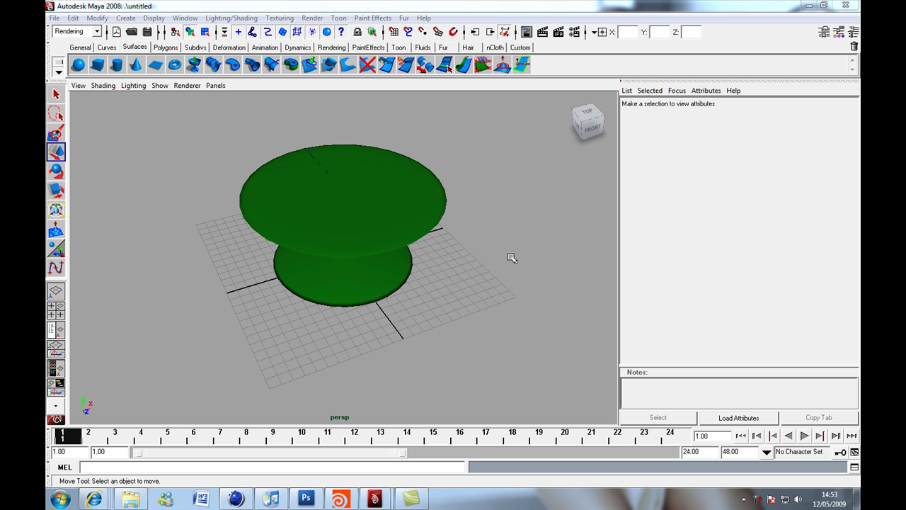
Orbit the table, then open the Hypershade/Persp layout and create the new Blinn material blinn2.
left_click_drag(515, 256, 542, 247, "alt")
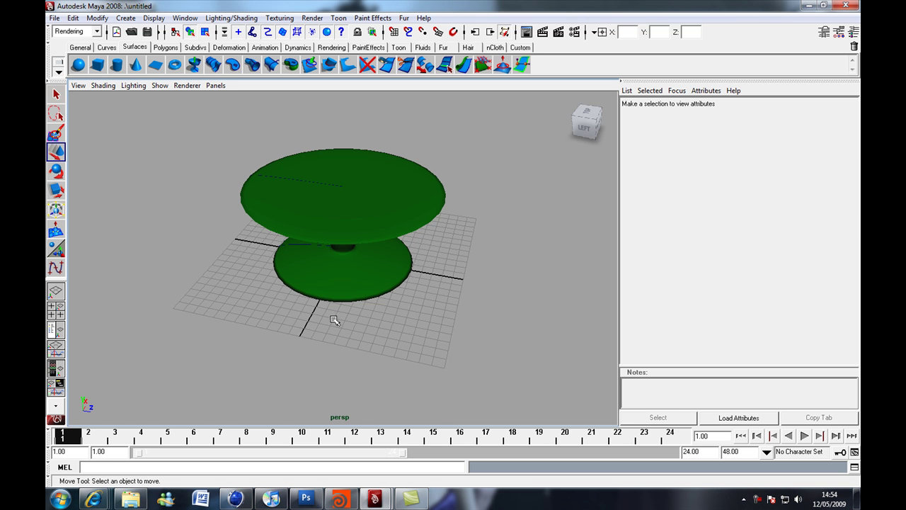
left_click_drag(334, 315, 374, 319, "alt")
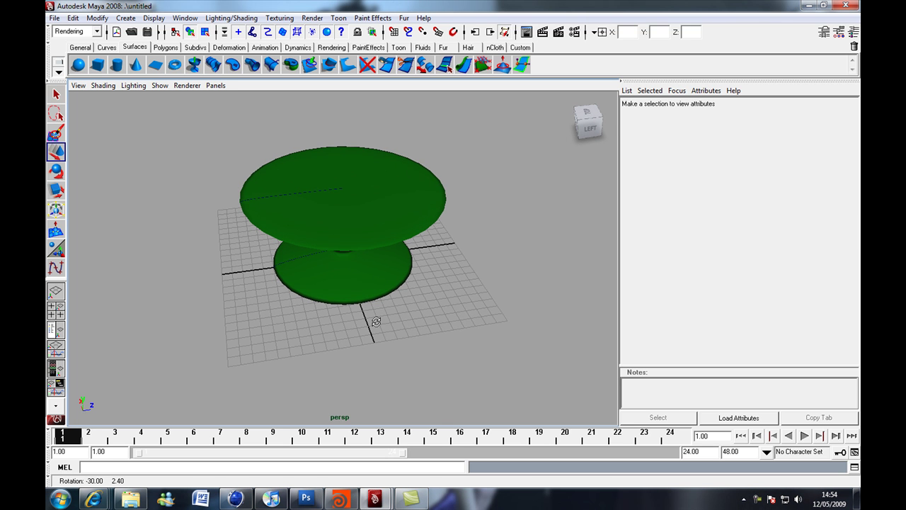
left_click(55, 369)
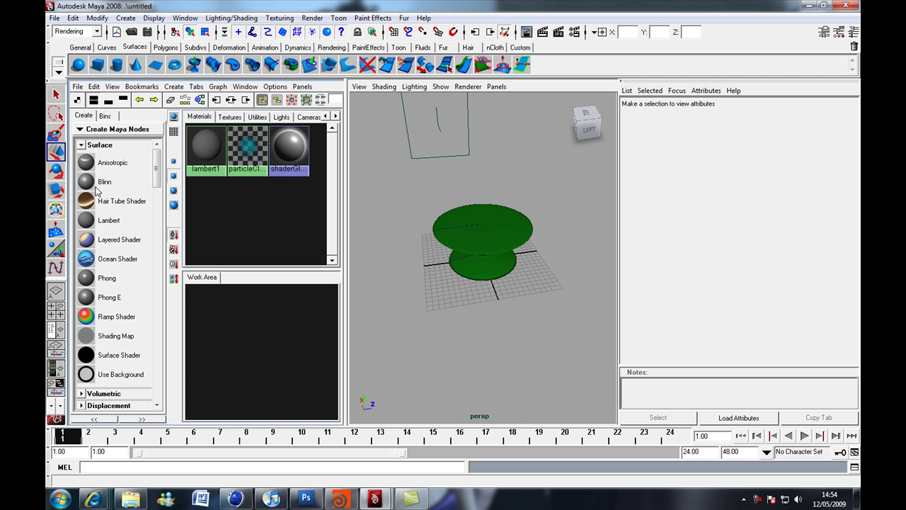
left_click(102, 182)
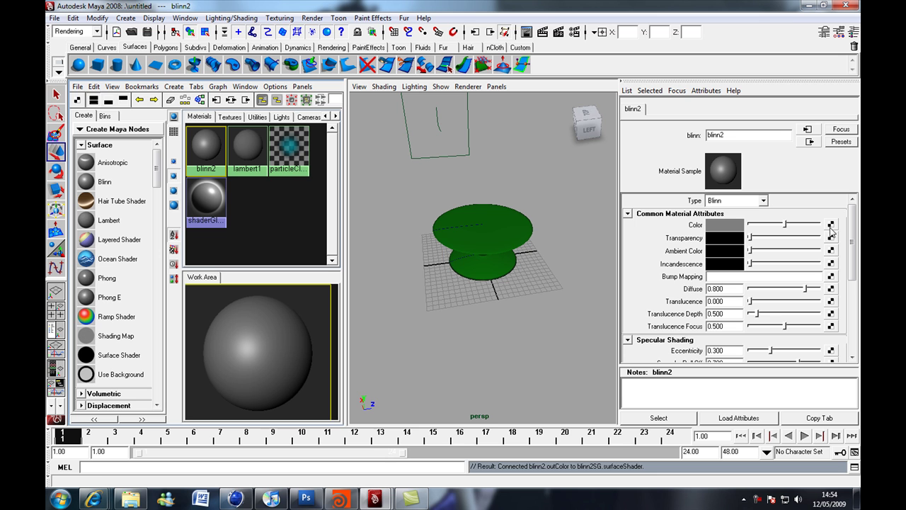
Map a File texture loaded with the Desk_Texture wood image onto blinn2's colour.
left_click(830, 225)
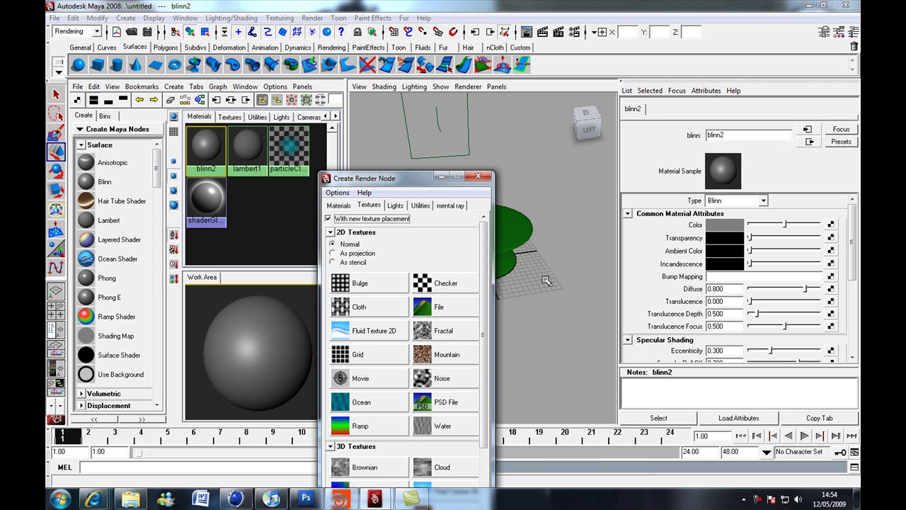
left_click(438, 309)
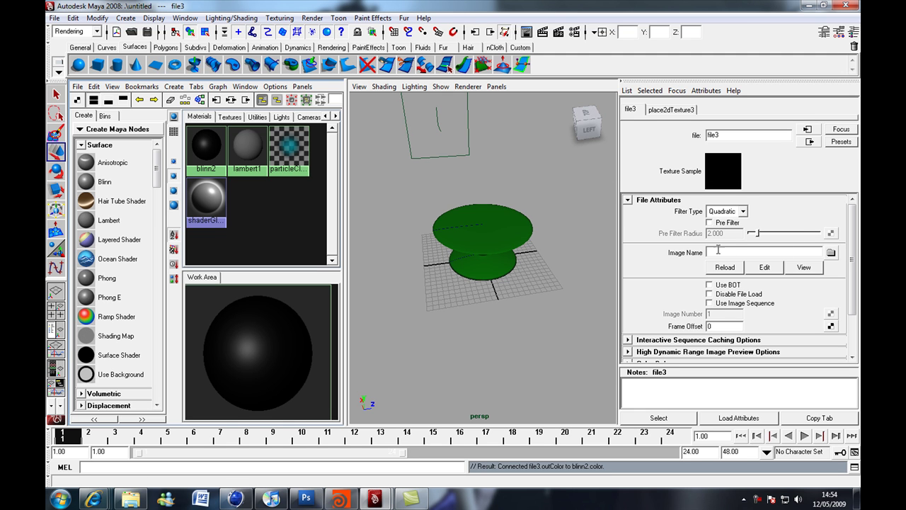
left_click(832, 253)
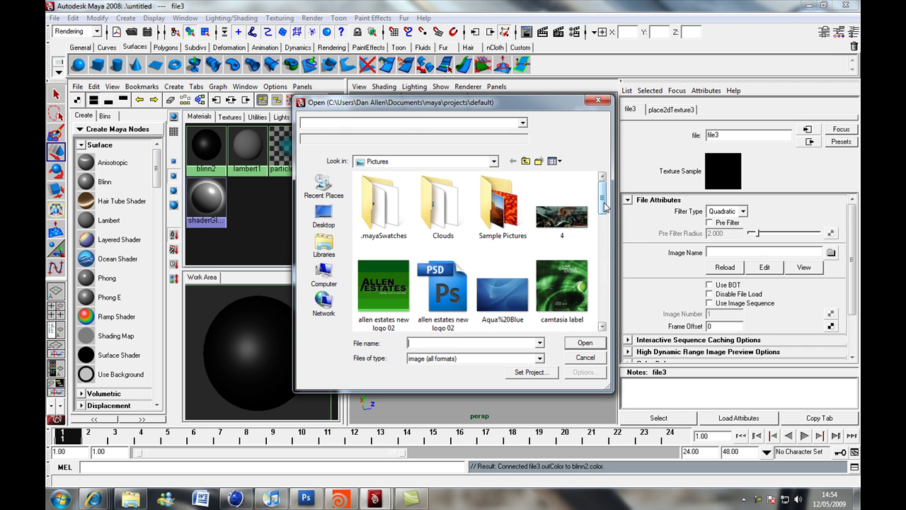
left_click_drag(605, 206, 533, 260)
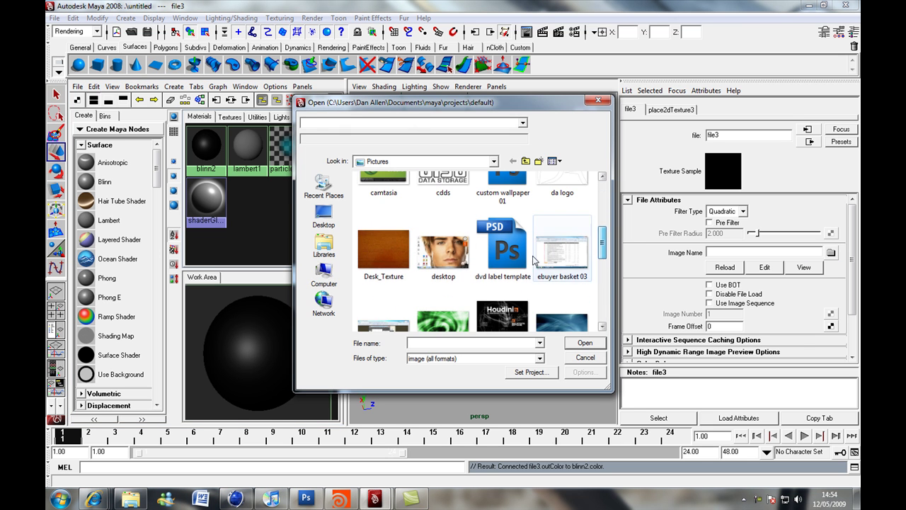
left_click(383, 249)
left_click(581, 342)
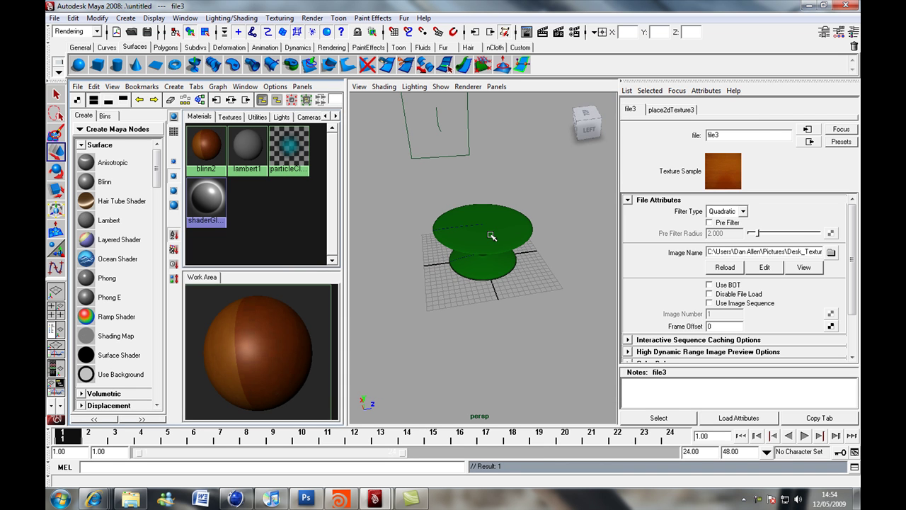
Select the table and assign the blinn2 material to it.
left_click(491, 235)
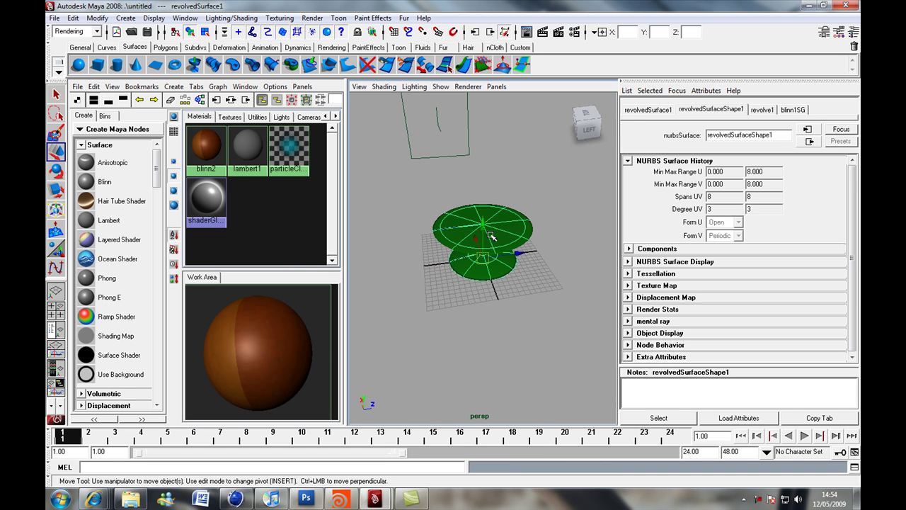
right_click(265, 329)
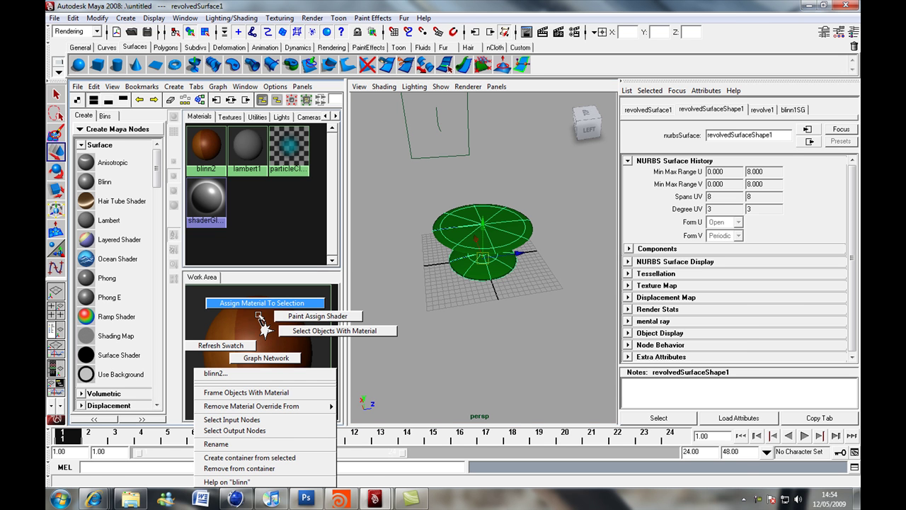
left_click(253, 304)
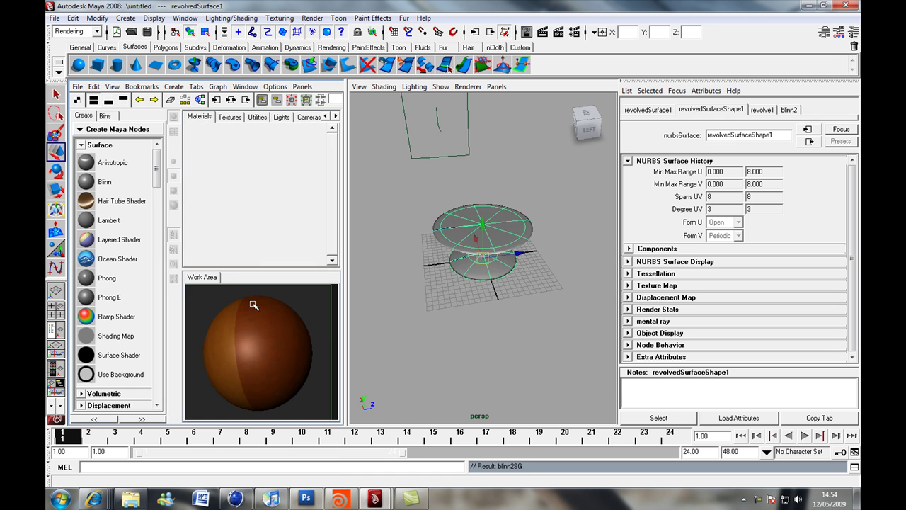
Render the current frame to preview the wood-textured table, then close Render View.
left_click(312, 18)
left_click(340, 34)
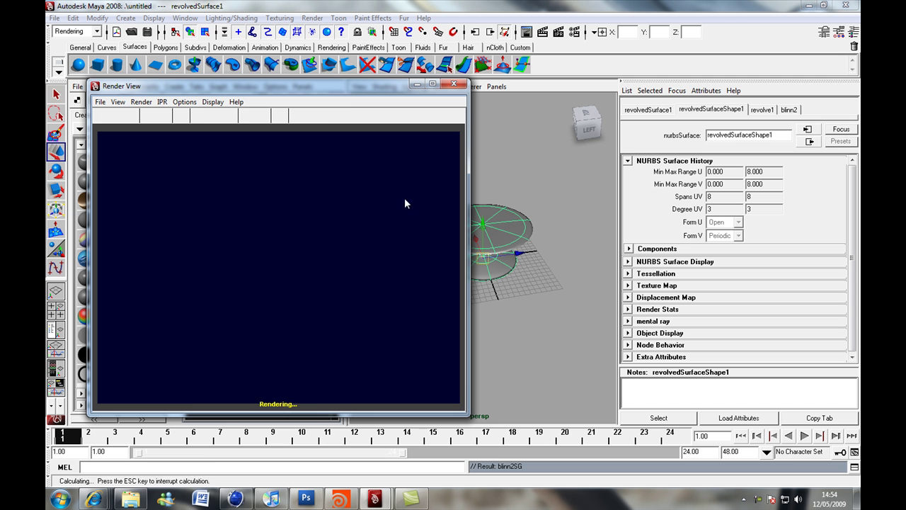
left_click(454, 85)
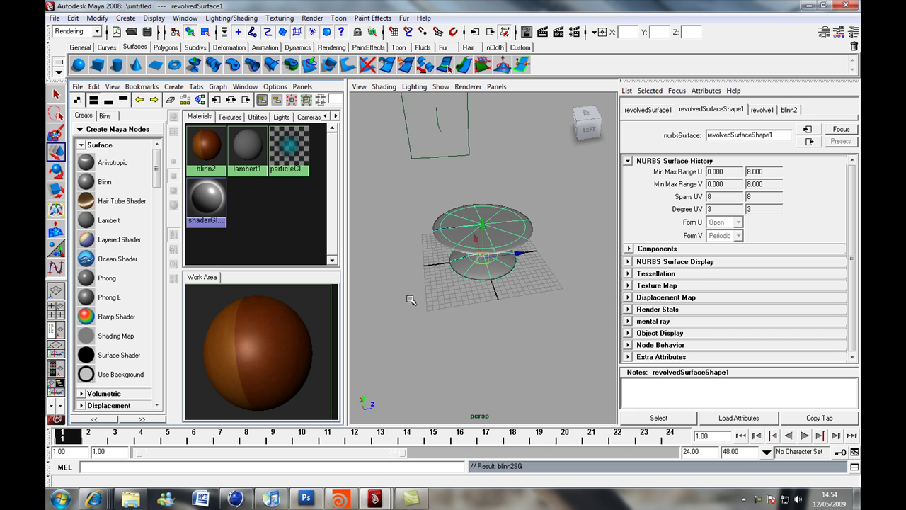
Connect a new File texture to blinn2's Bump Mapping, creating bump2d2 with file4.
left_click(300, 352)
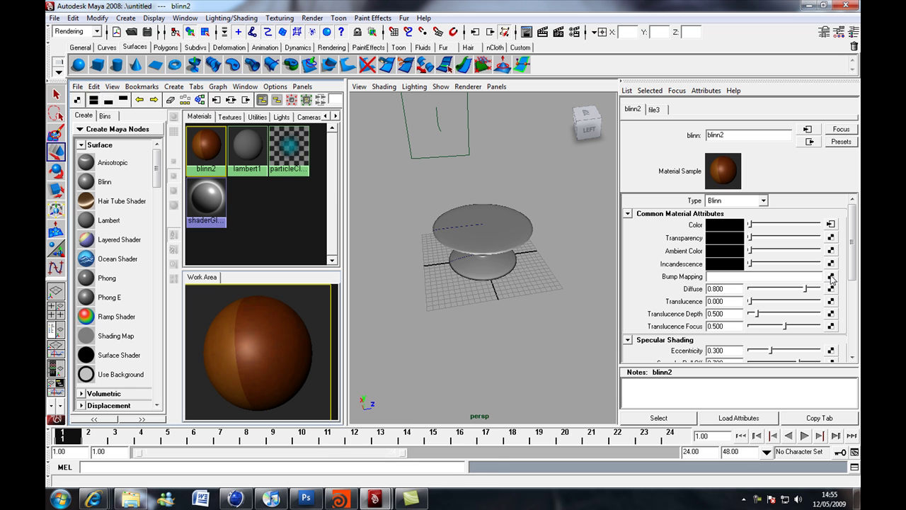
left_click(831, 278)
left_click(461, 307)
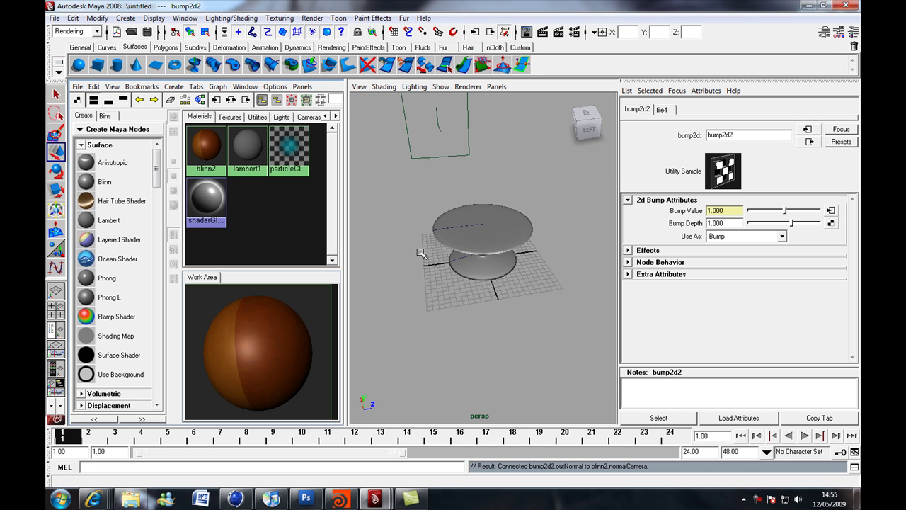
Convert Desk_Texture.jpg to greyscale using Black & White with its default settings.
left_click(306, 498)
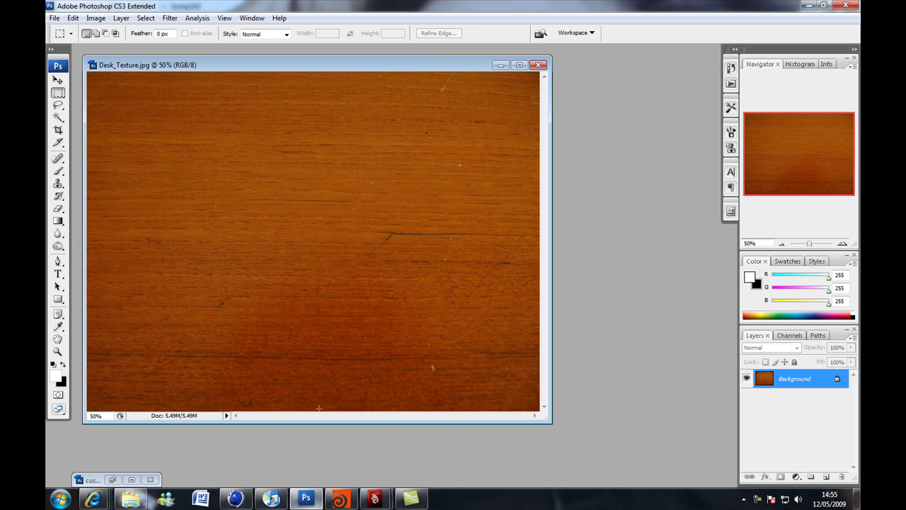
left_click_drag(425, 65, 468, 80)
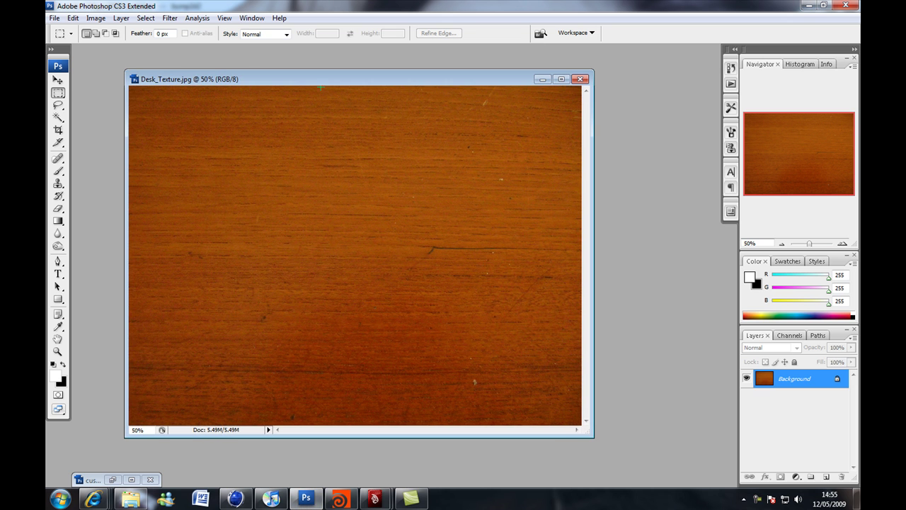
left_click(94, 21)
mouse_move(153, 49)
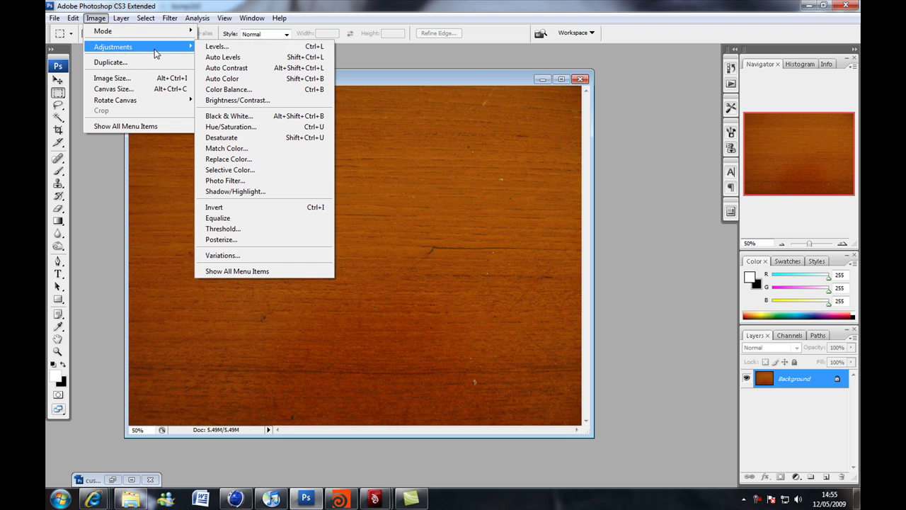
left_click(232, 117)
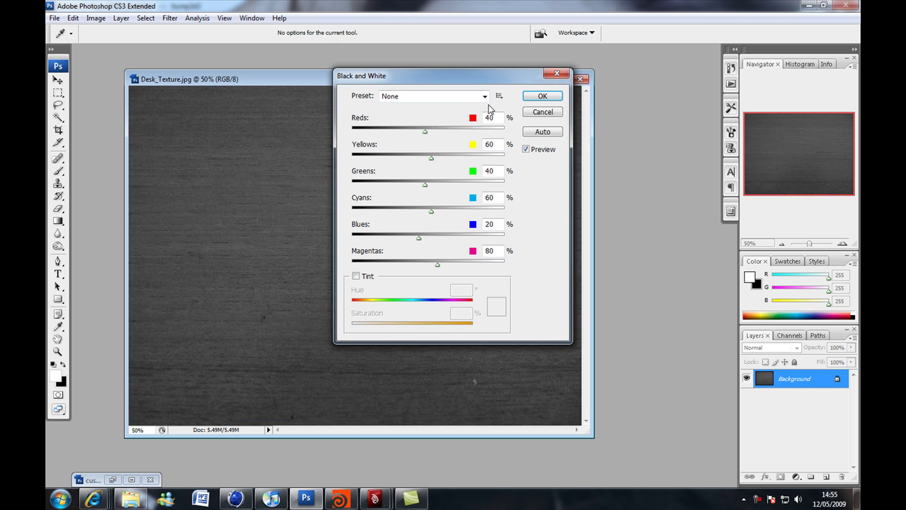
left_click(533, 97)
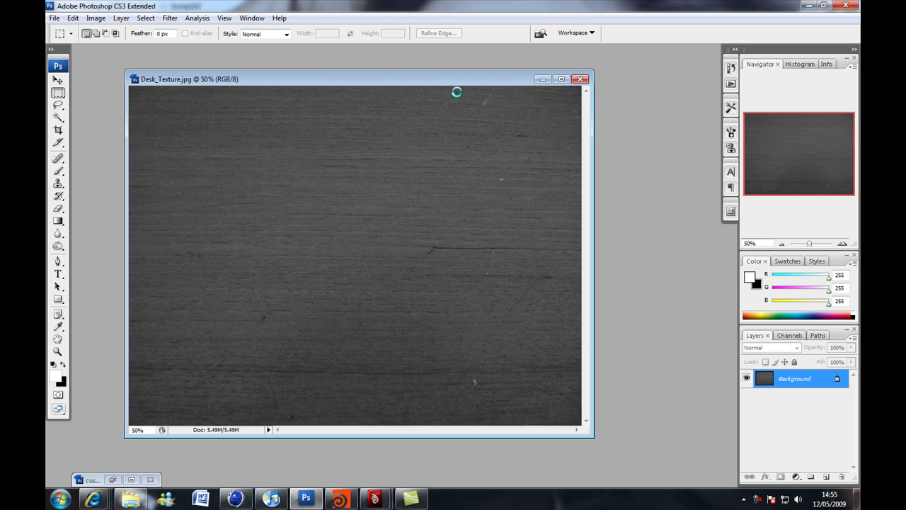
left_click(97, 19)
Strongly brighten the grey wood in Levels by dragging the white input slider left.
mouse_move(152, 55)
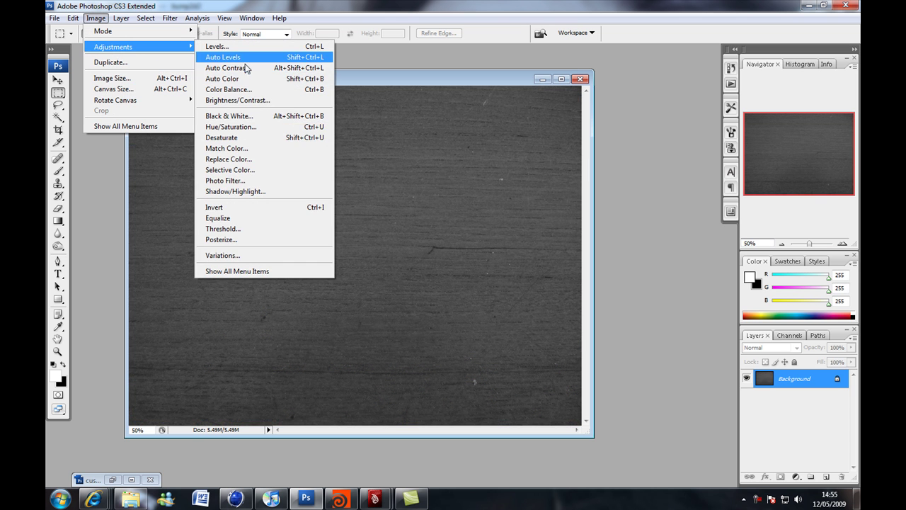
left_click(216, 46)
left_click_drag(262, 207, 145, 212)
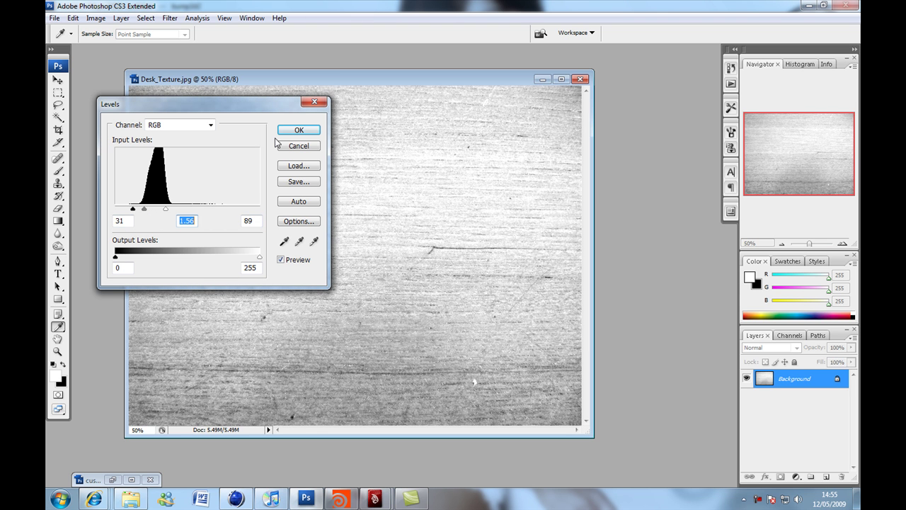
left_click(299, 130)
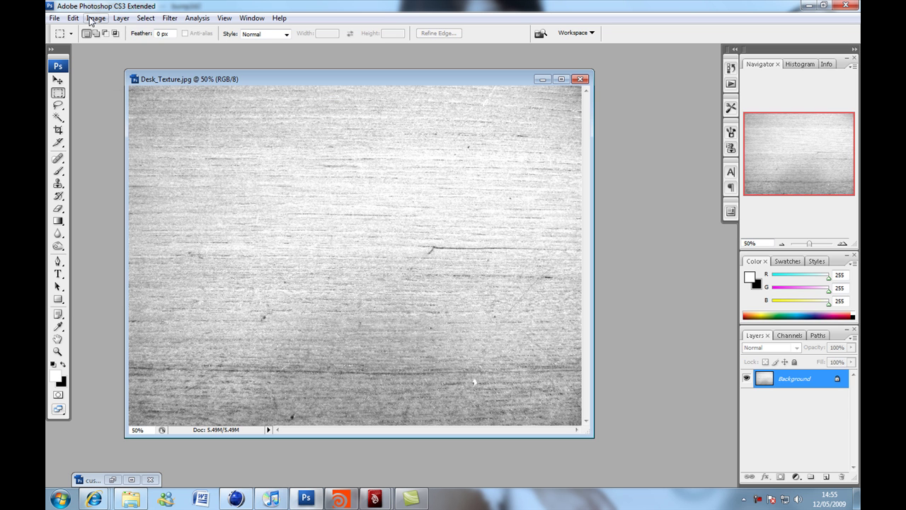
Save the image as Desk_Texture bumb.jpg at maximum JPEG quality.
left_click(54, 18)
left_click(81, 122)
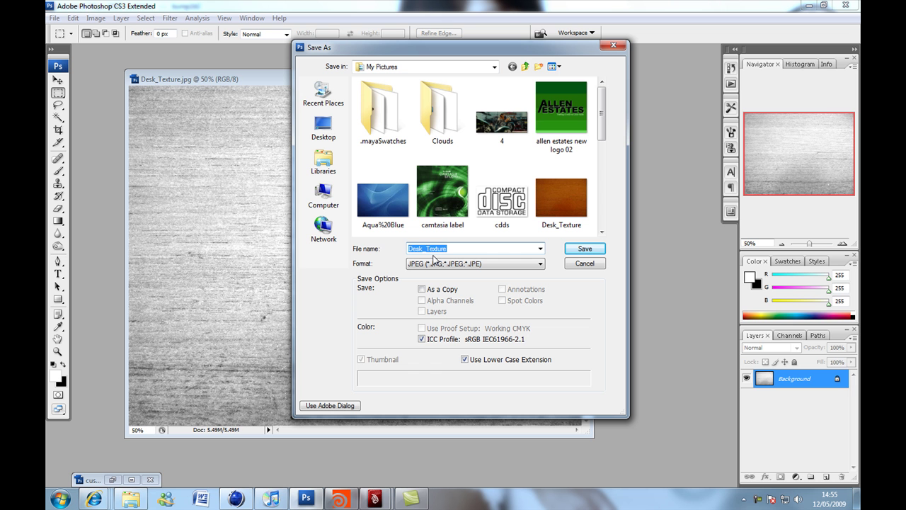
key("End")
key("Return")
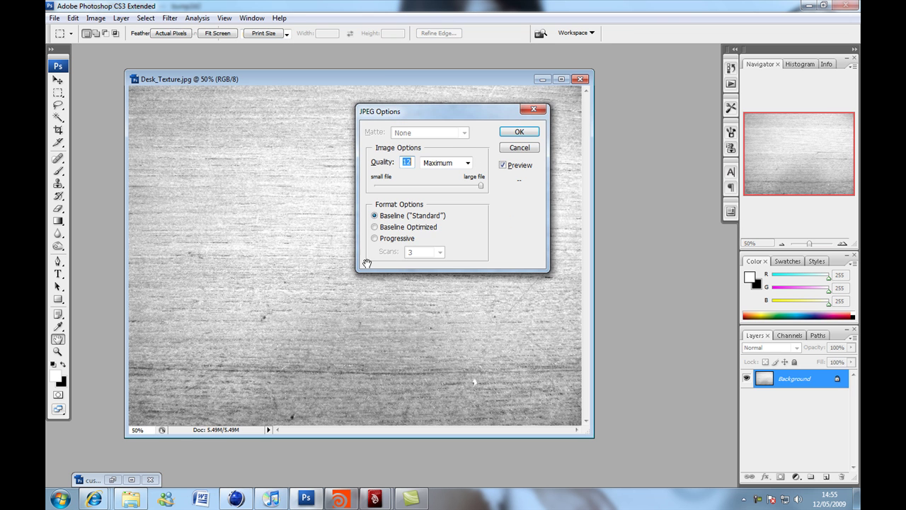
left_click(517, 134)
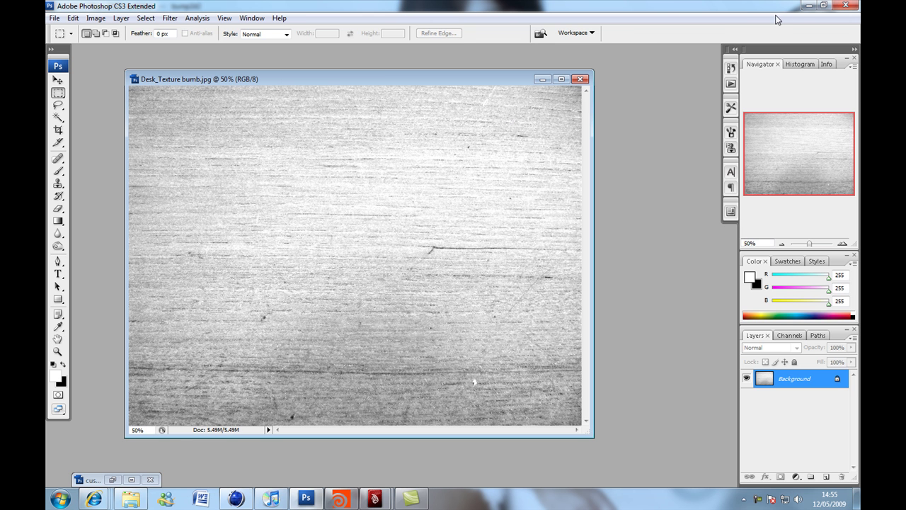
left_click(807, 5)
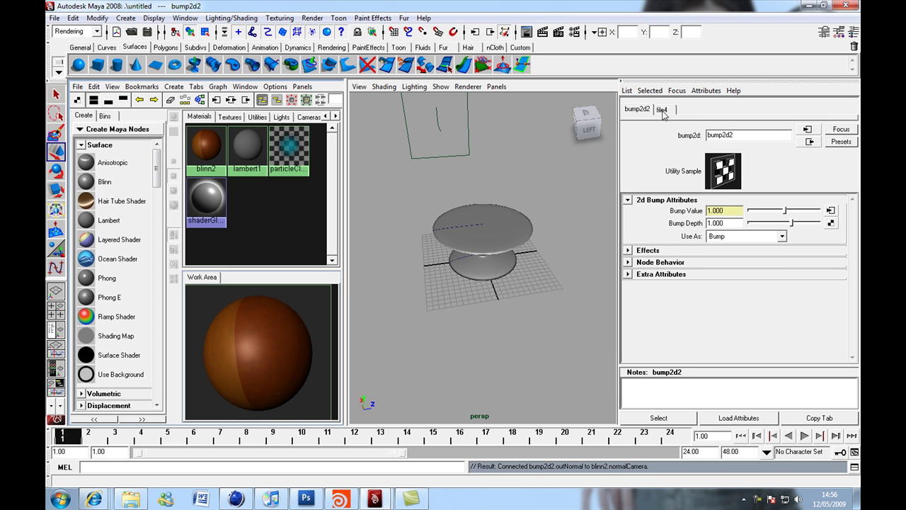
Set file4's Image Name to the Desk_Texture bumb image so blinn2's wood gains raised grain.
left_click(662, 111)
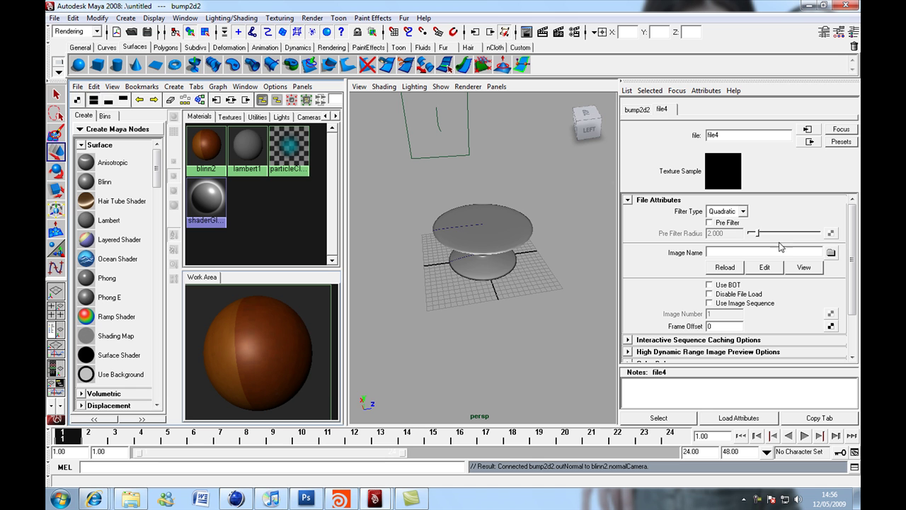
left_click(834, 252)
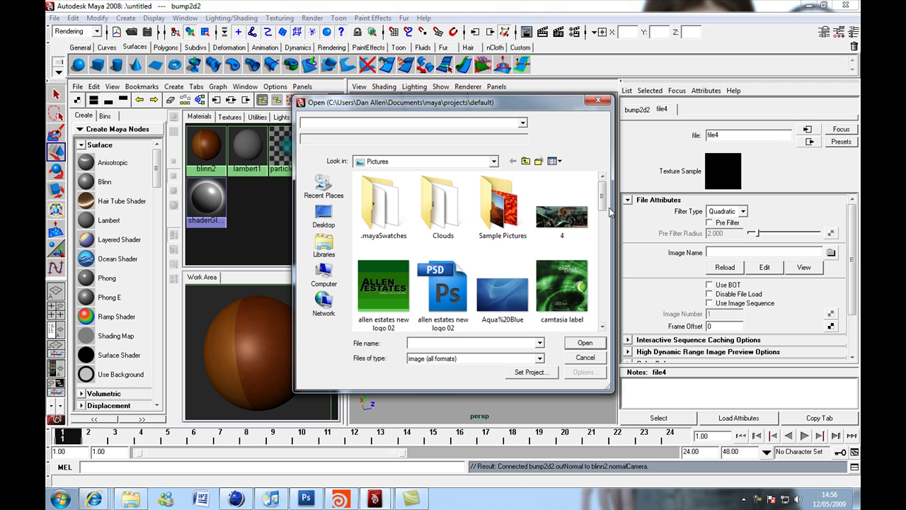
scroll(603, 213, "down", 3)
left_click(383, 240)
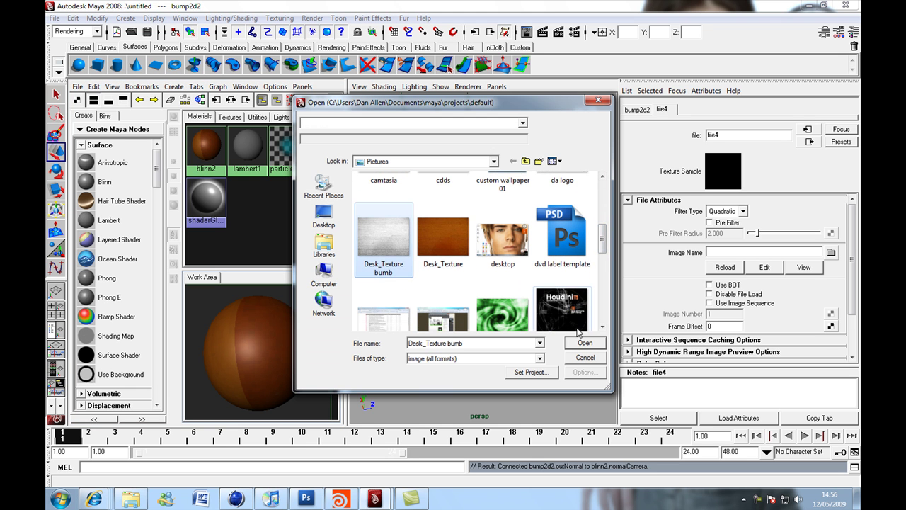
left_click(590, 344)
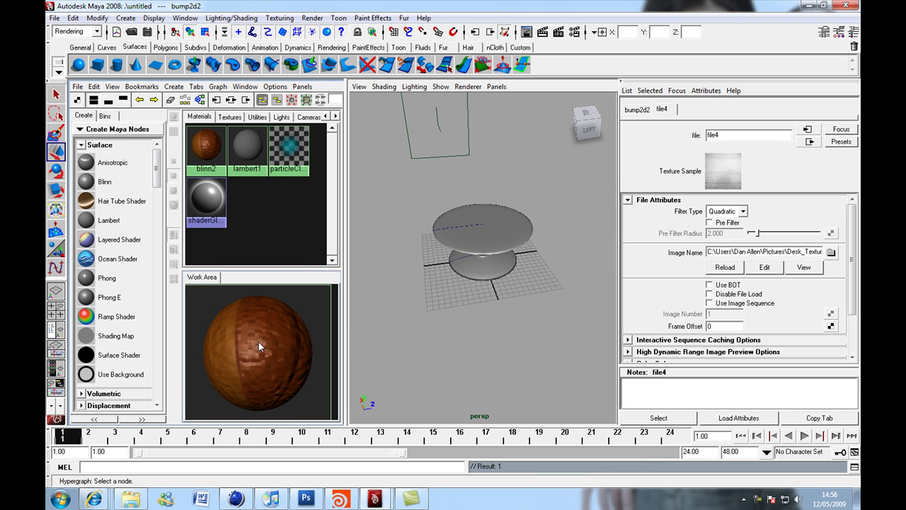
scroll(259, 342, "down", 1)
scroll(259, 333, "up", 5)
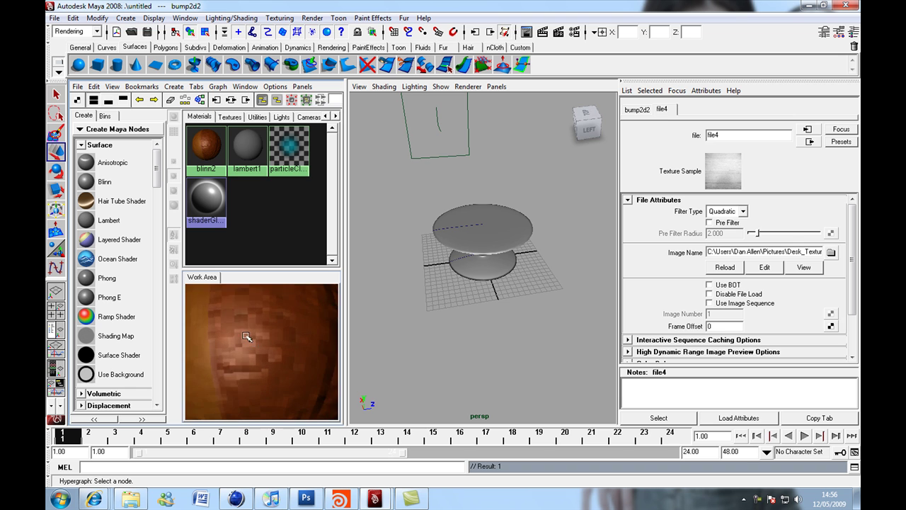
scroll(259, 322, "down", 6)
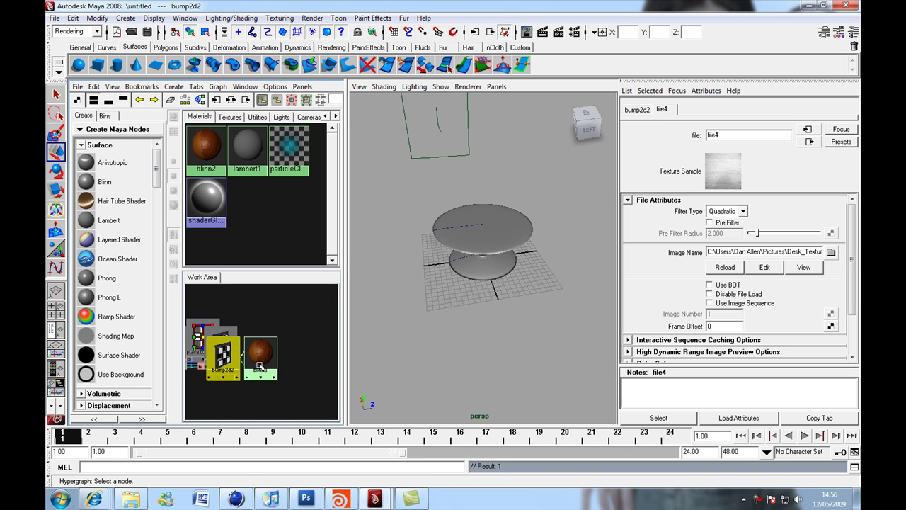
Maximise the Hypershade and rearrange the shading network graph into a clear layout.
scroll(256, 349, "down", 2)
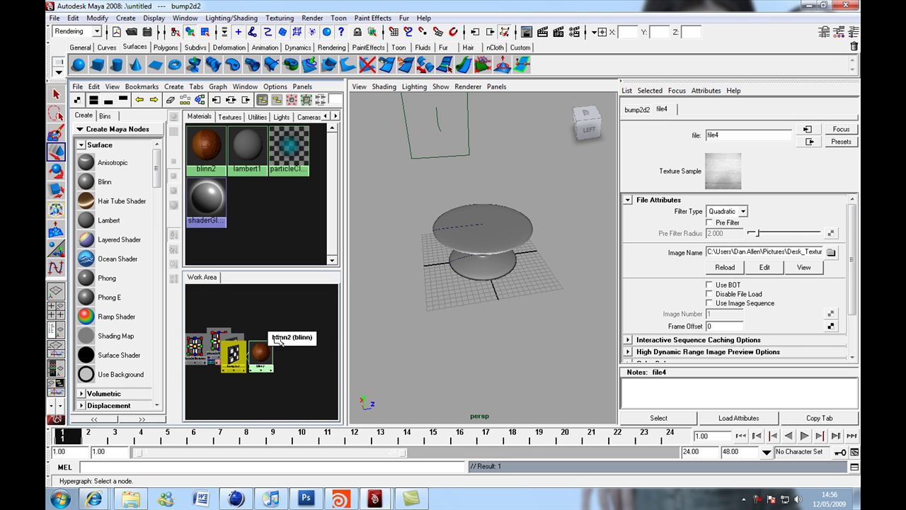
key("space")
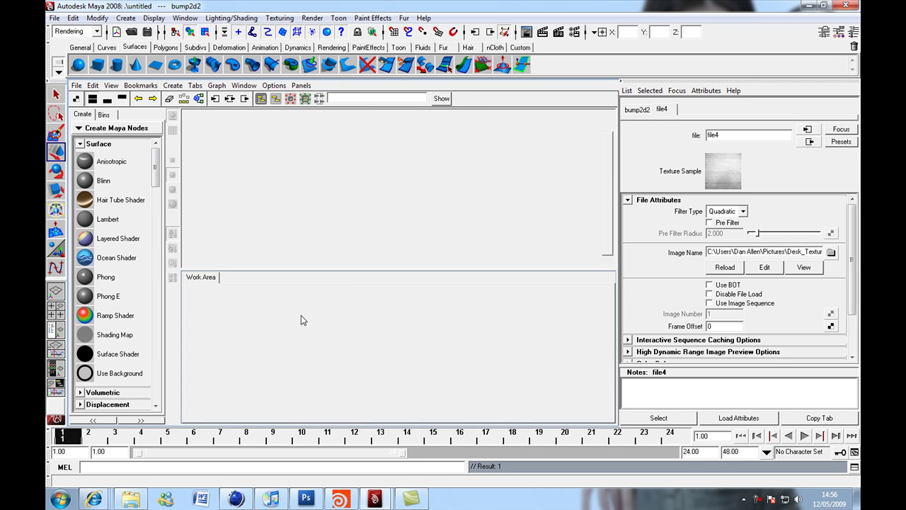
scroll(274, 347, "up", 1)
scroll(276, 340, "down", 2)
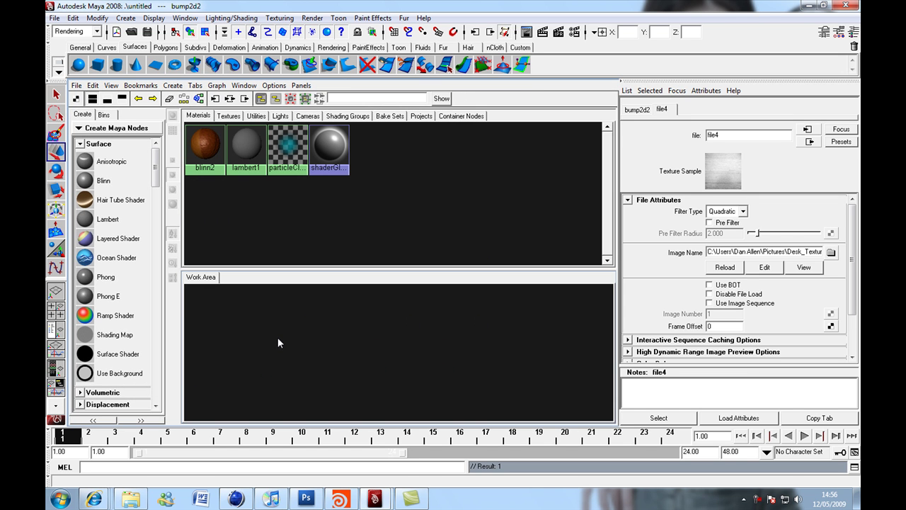
scroll(272, 339, "up", 3)
middle_click_drag(267, 339, 390, 326, "alt")
scroll(389, 327, "up", 2)
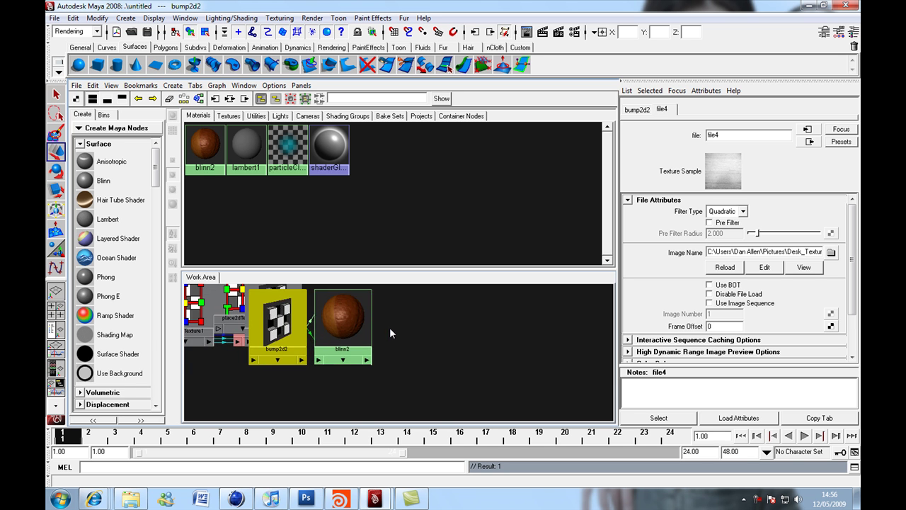
scroll(387, 332, "down", 1)
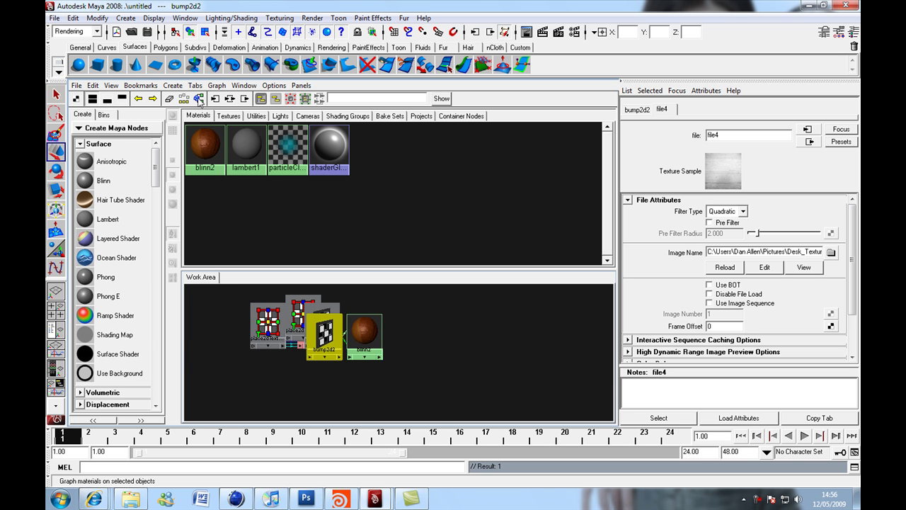
left_click(182, 102)
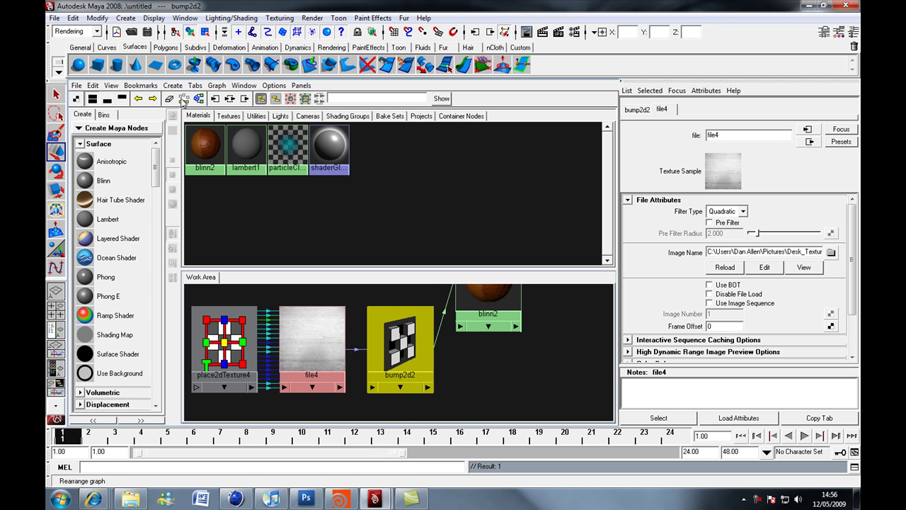
scroll(444, 338, "down", 3)
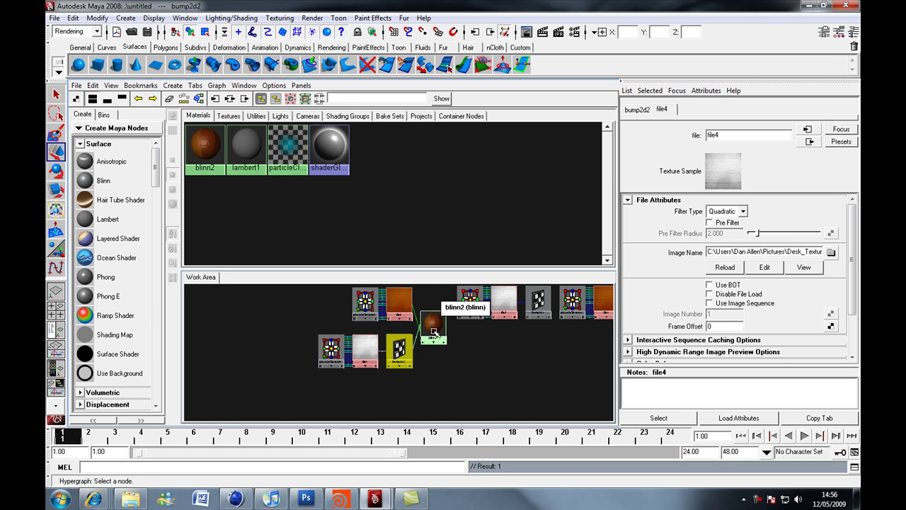
Enter 0.1 as bump2d2's Bump Depth, then clear the value.
left_click(212, 148)
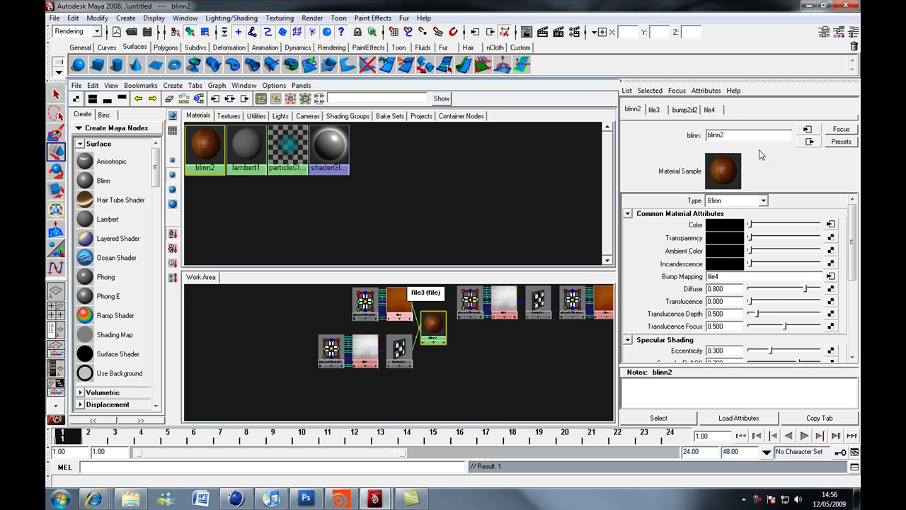
left_click(685, 111)
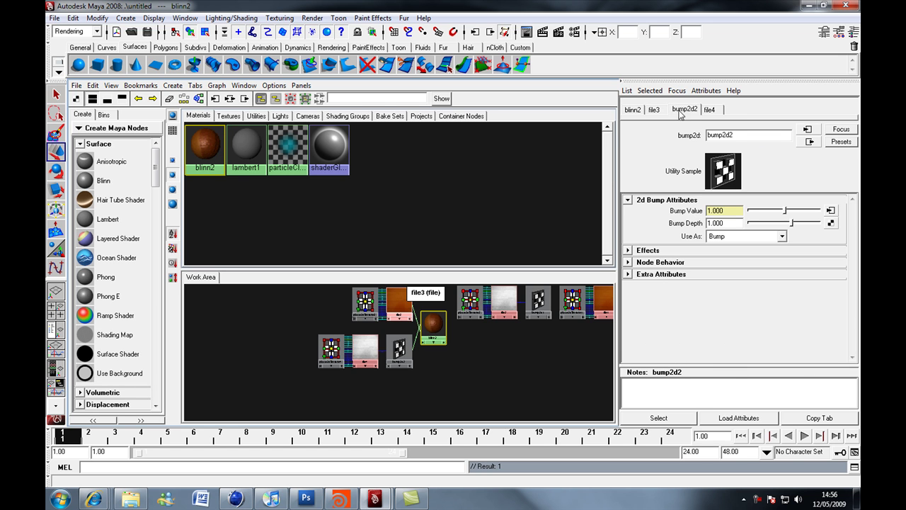
double_click(724, 223)
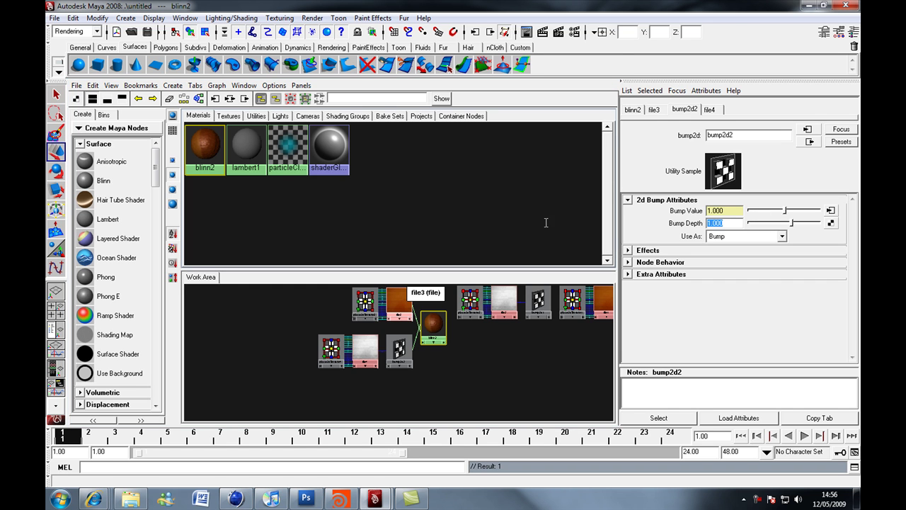
type("0")
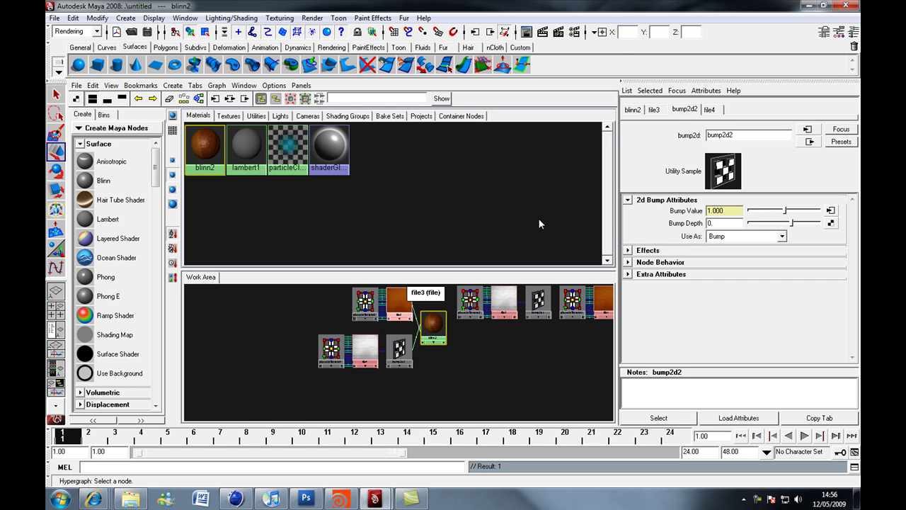
type(".1")
key("Return")
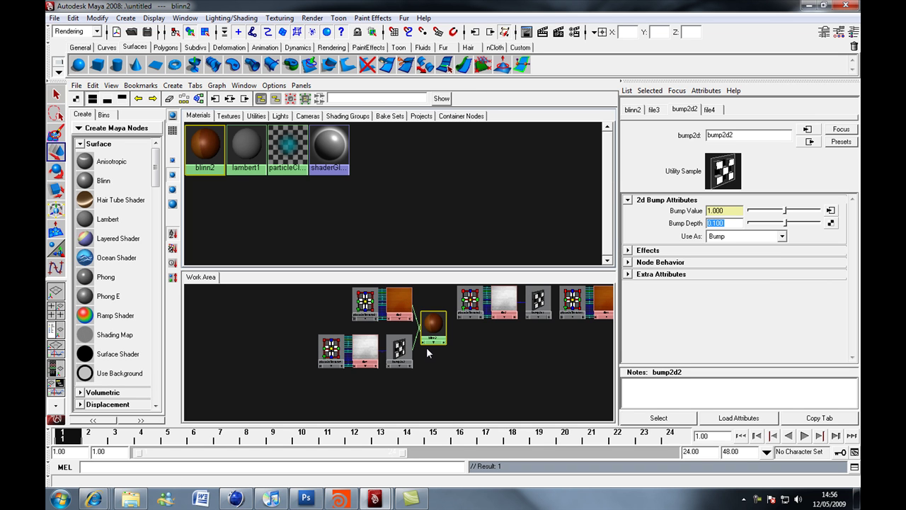
key("BackSpace")
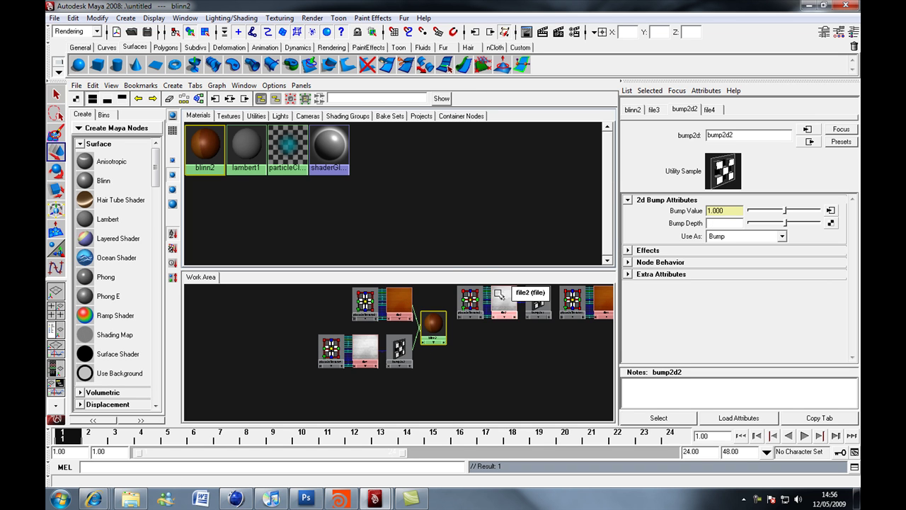
Return to the single perspective view of the table and clear the selection.
left_click(54, 291)
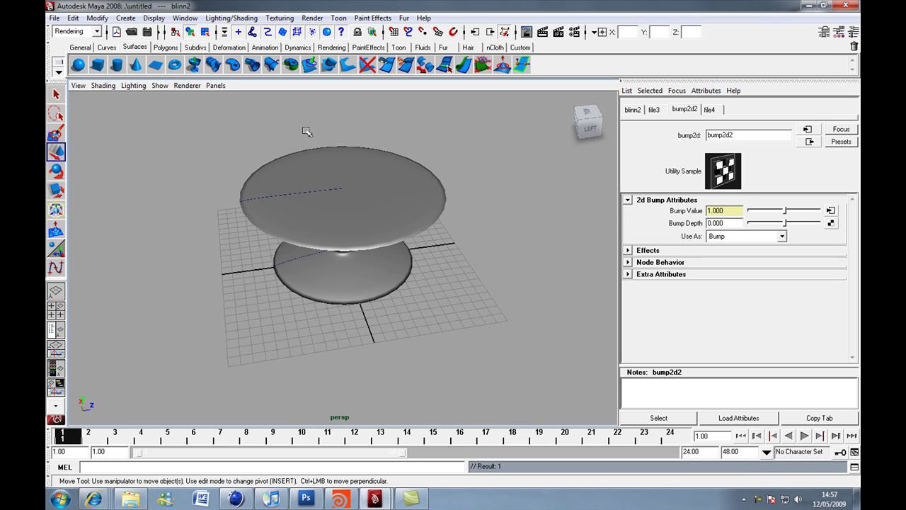
left_click(349, 195)
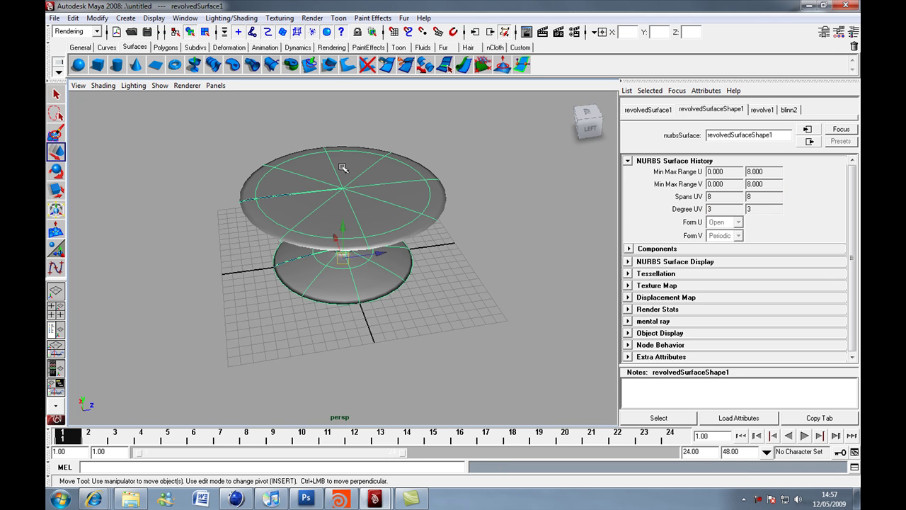
left_click(429, 116)
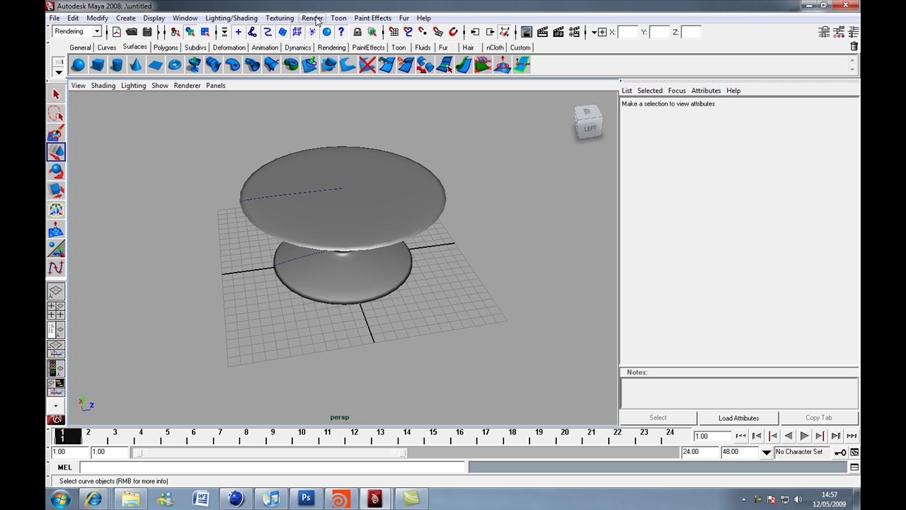
Switch the menu set back to Rendering so the Render menu commands are available.
left_click(311, 19)
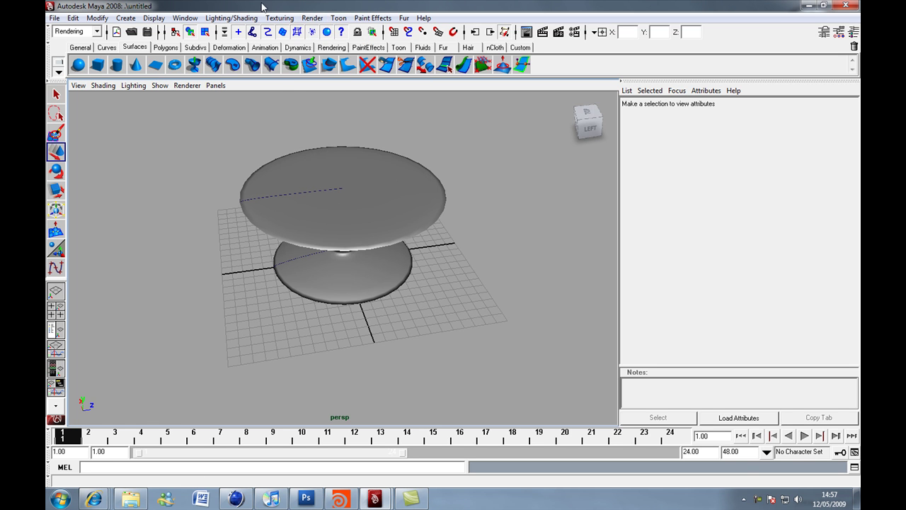
left_click(97, 31)
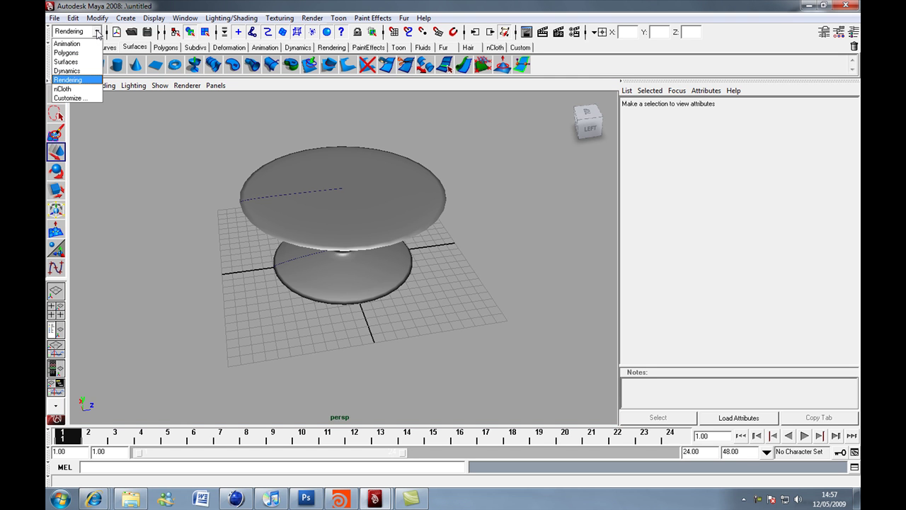
left_click(81, 45)
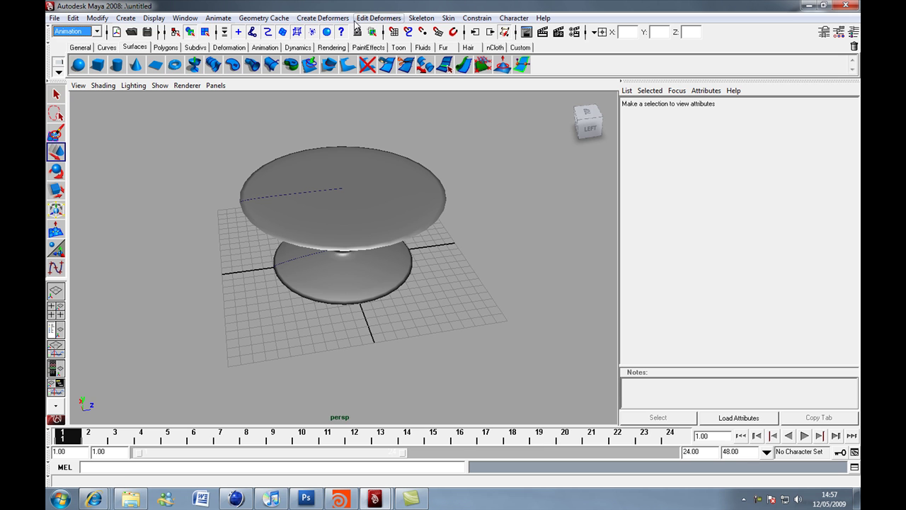
left_click(103, 33)
left_click(81, 51)
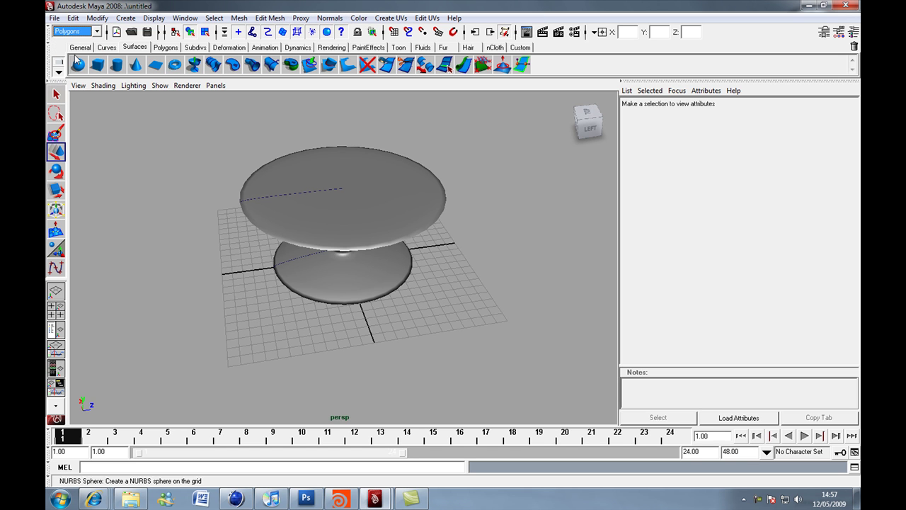
left_click(93, 33)
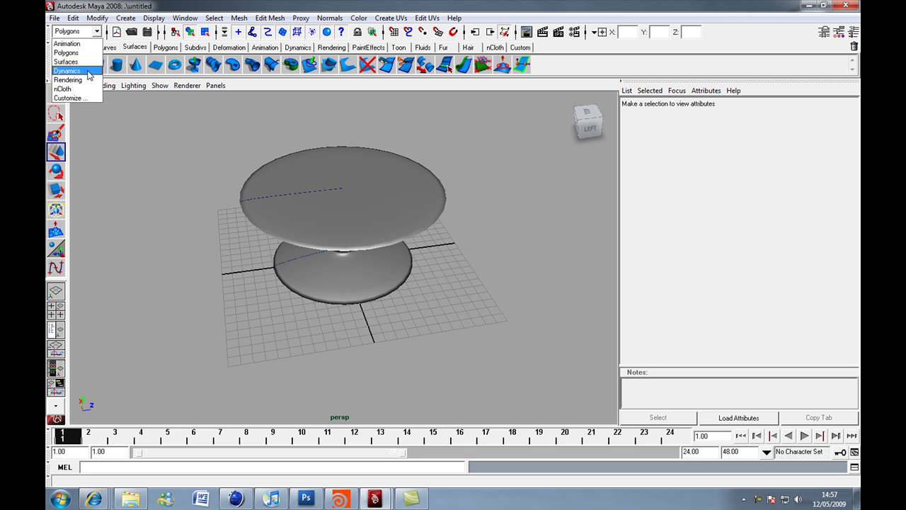
left_click(70, 80)
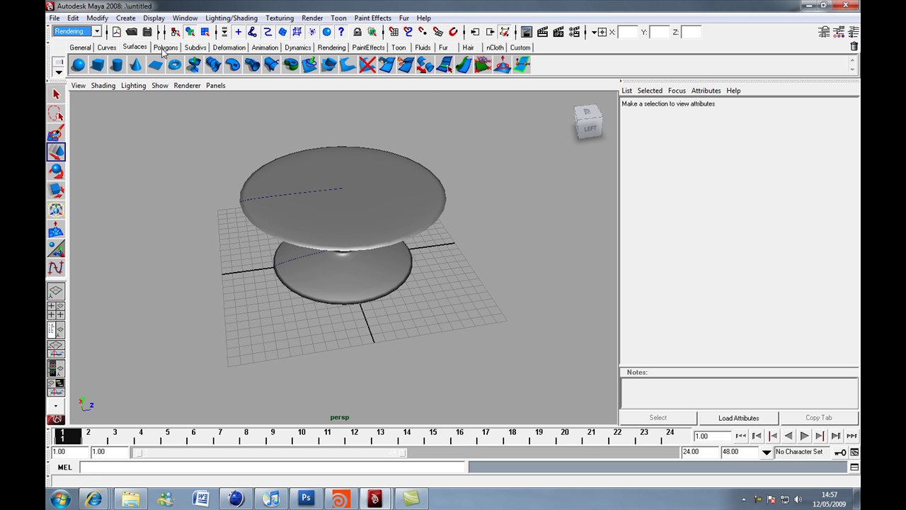
left_click(314, 18)
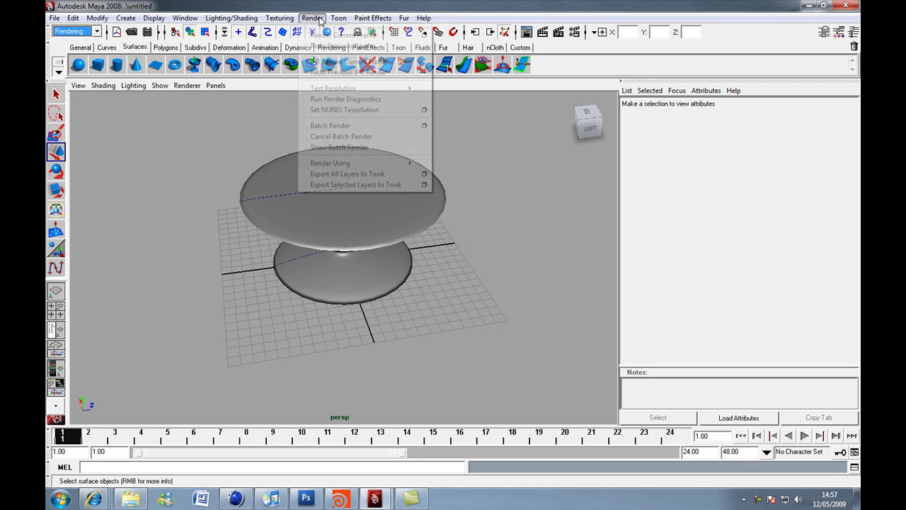
Render the table twice, the second time zoomed in, then restore the Hypershade/Persp layout.
left_click(324, 34)
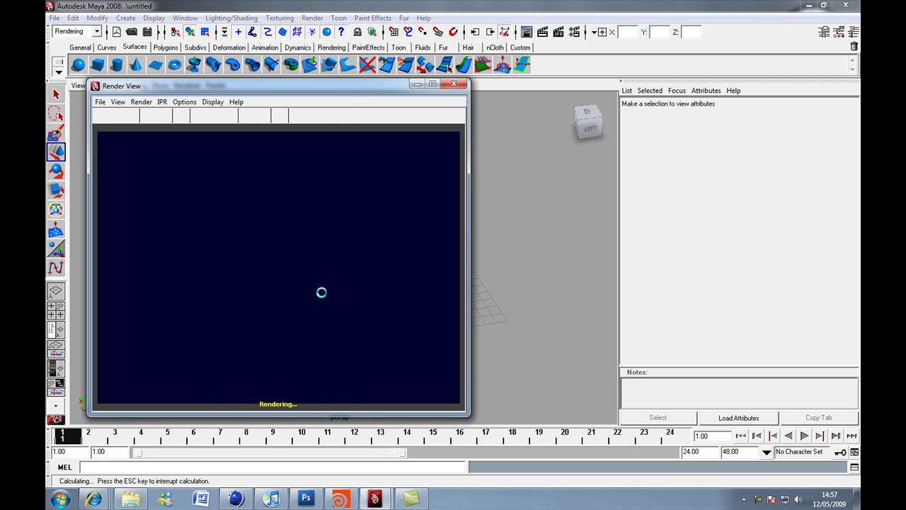
left_click(454, 83)
scroll(378, 215, "up", 6)
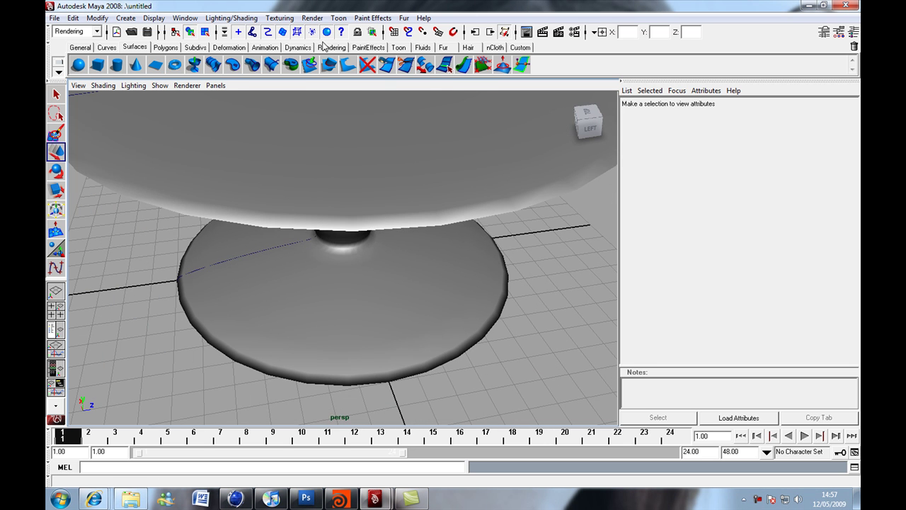
left_click(312, 18)
left_click(325, 35)
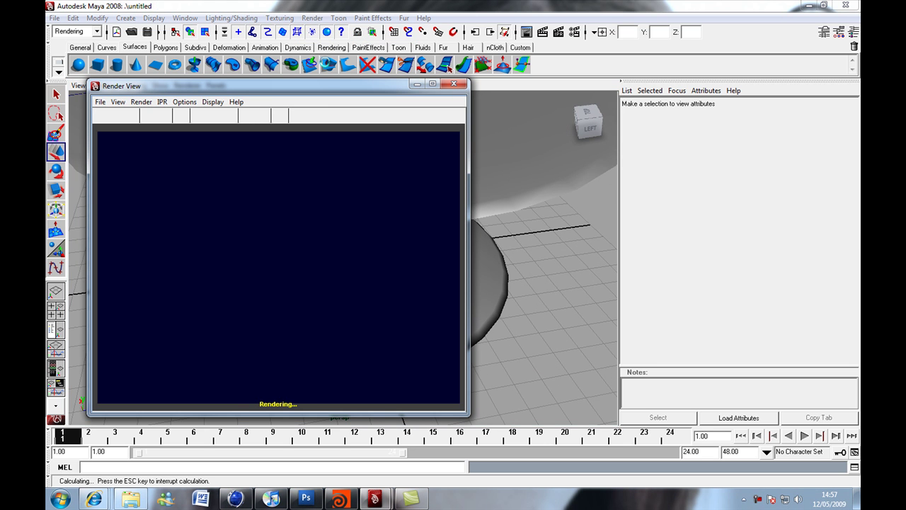
left_click(454, 83)
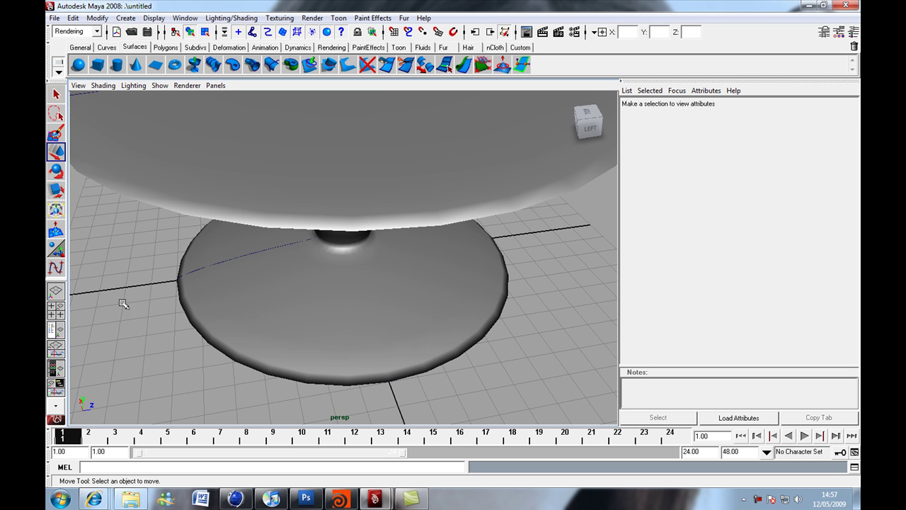
left_click(56, 352)
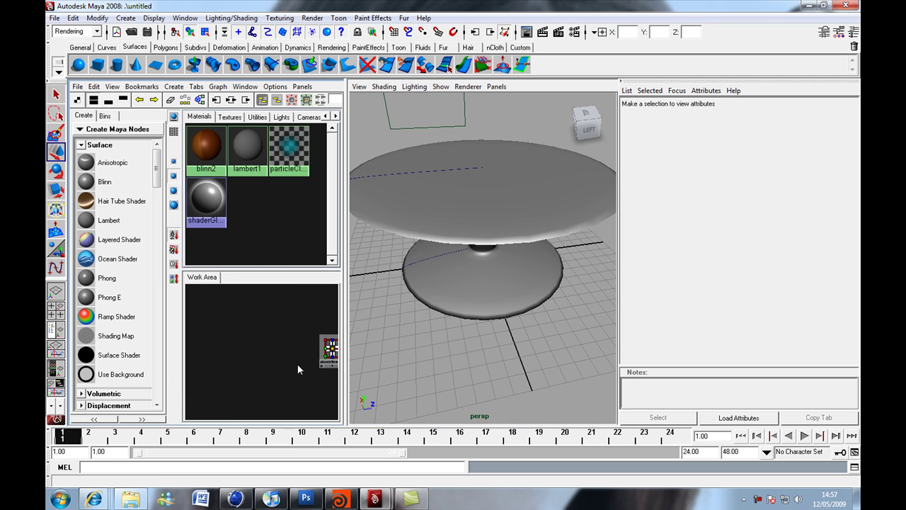
Raise the blinn2 wood bump depth to 0.703 and render the table to preview the coarser grain.
left_click(206, 147)
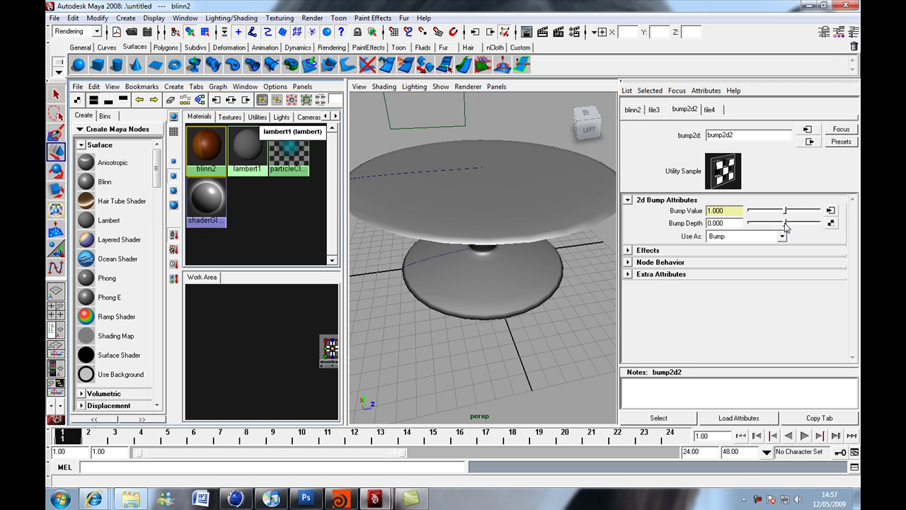
left_click_drag(786, 226, 791, 225)
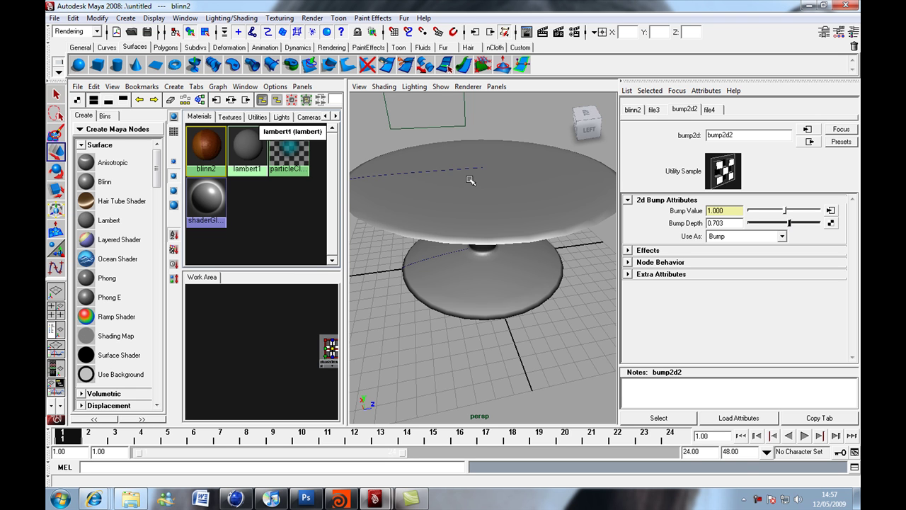
left_click(312, 18)
left_click(331, 40)
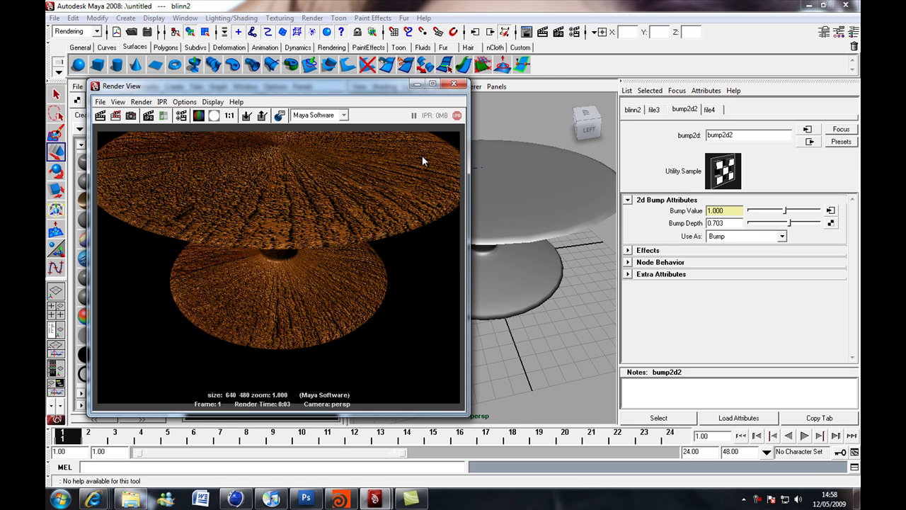
Lower the bump depth from 0.703 to 0.100.
left_click(731, 224)
double_click(717, 223)
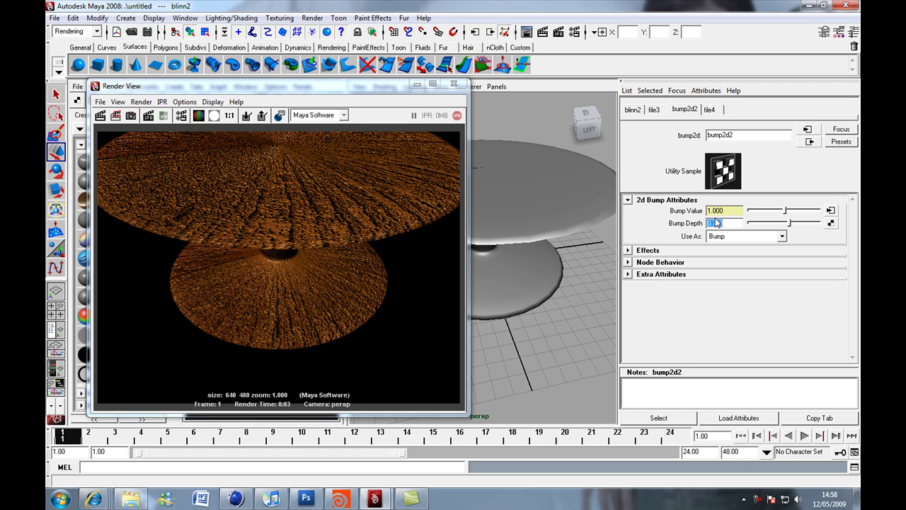
type("0.1")
key("Return")
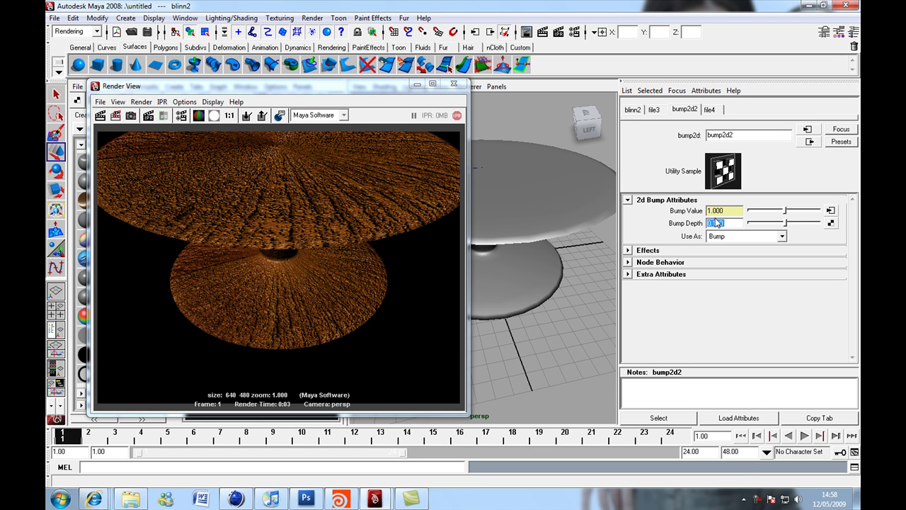
Re-render the table at bump depth 0.100 to check the subtler grain, then close the render view.
left_click(312, 18)
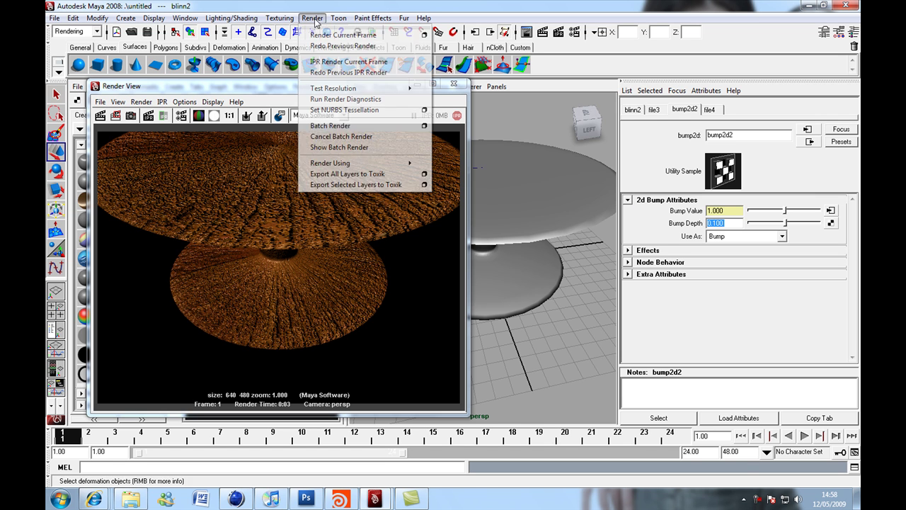
left_click(332, 33)
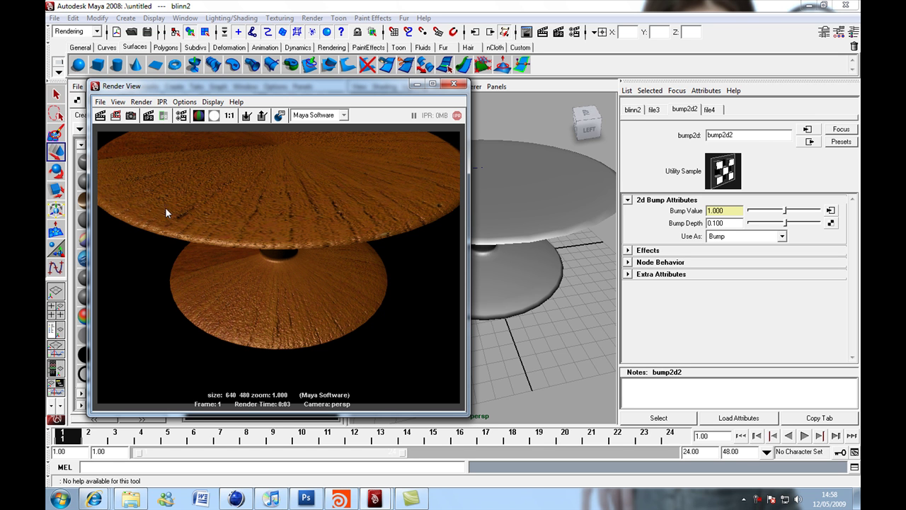
left_click(454, 84)
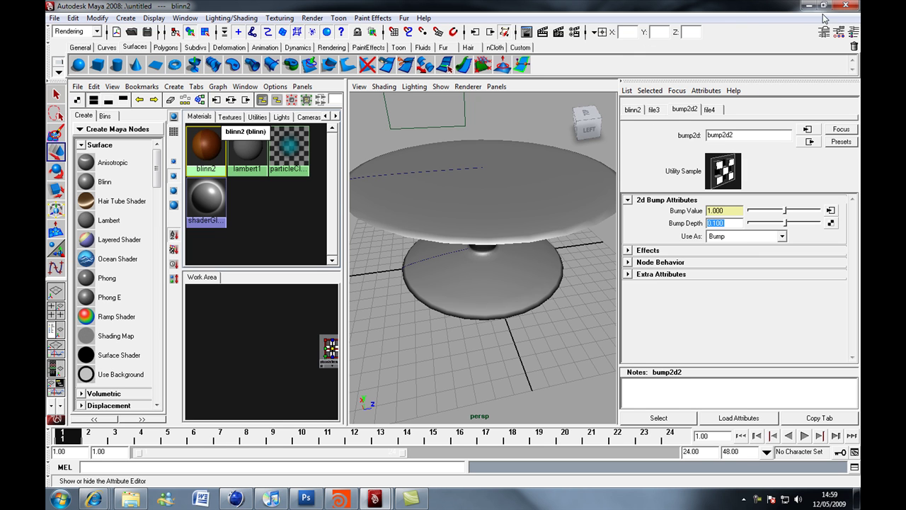
Minimise Maya and open the desktop folder of photos.
left_click(811, 6)
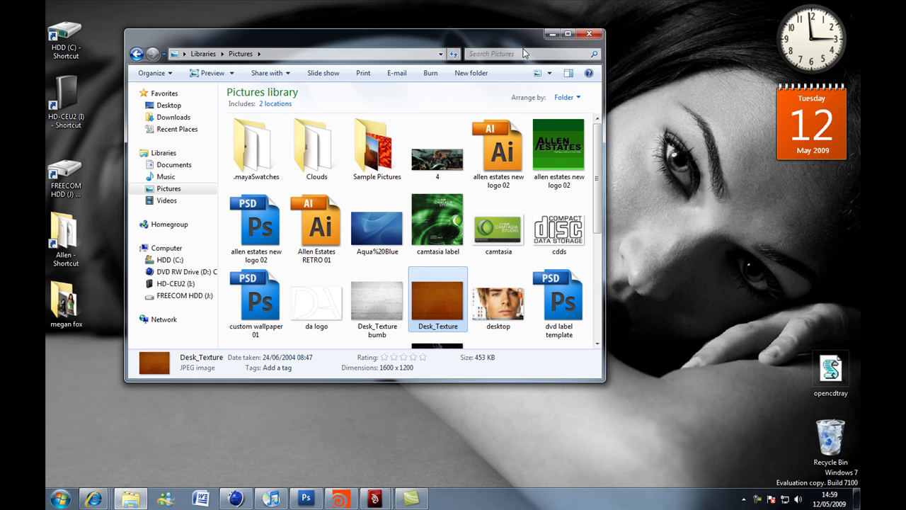
key("alt+F4")
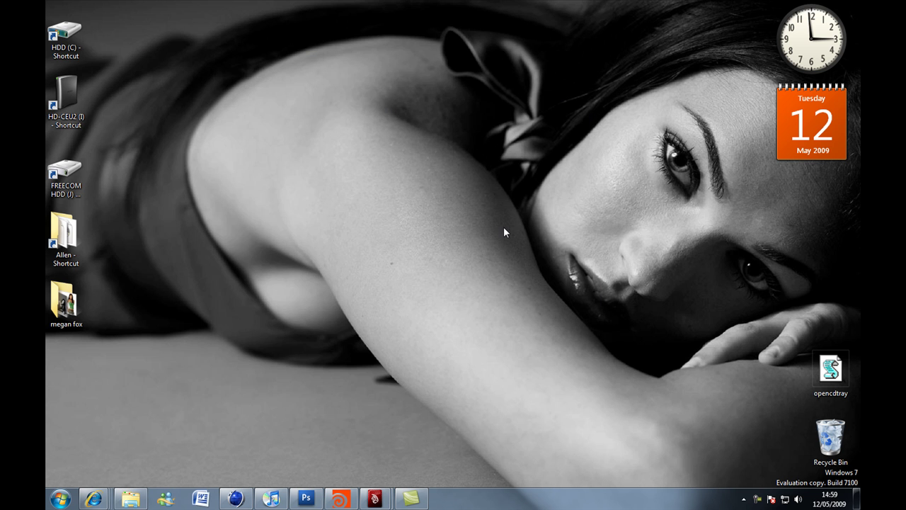
double_click(75, 312)
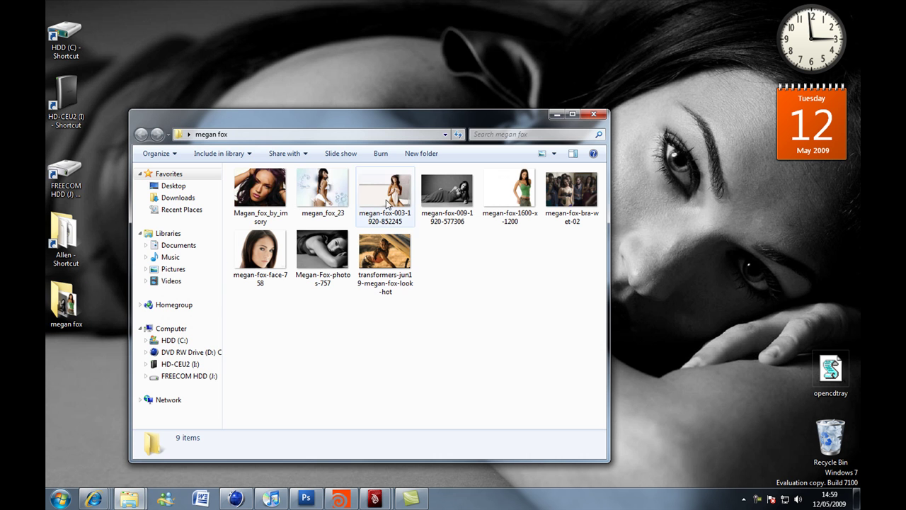
Select all nine photos, view their actions menu, deselect them and close the folder.
left_click_drag(545, 290, 276, 199)
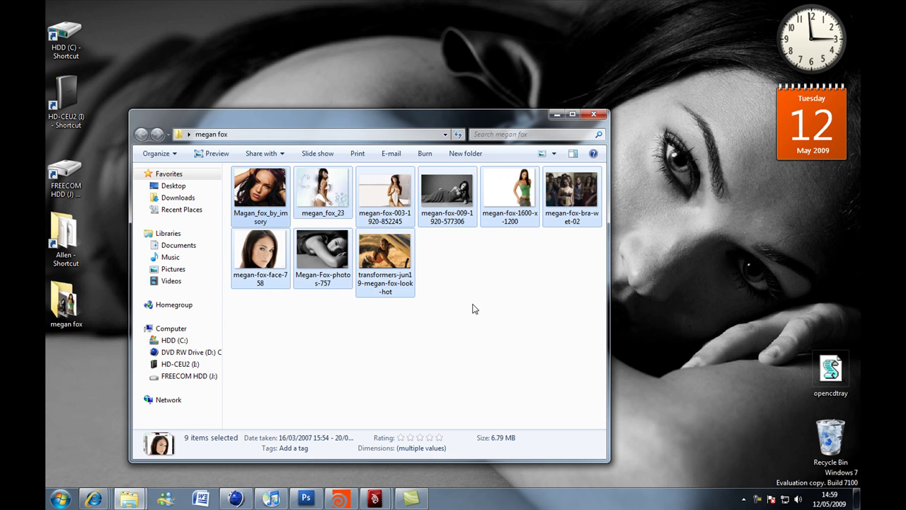
left_click_drag(585, 303, 242, 196)
right_click(242, 192)
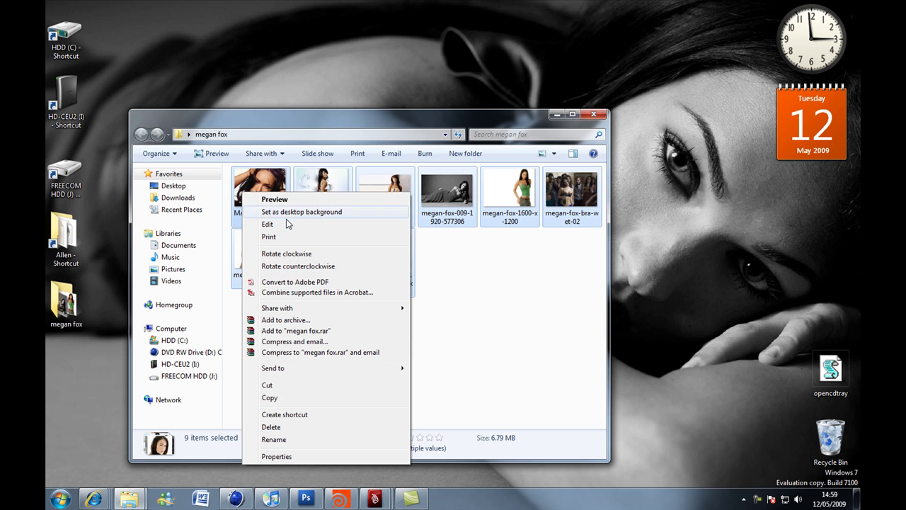
left_click(499, 262)
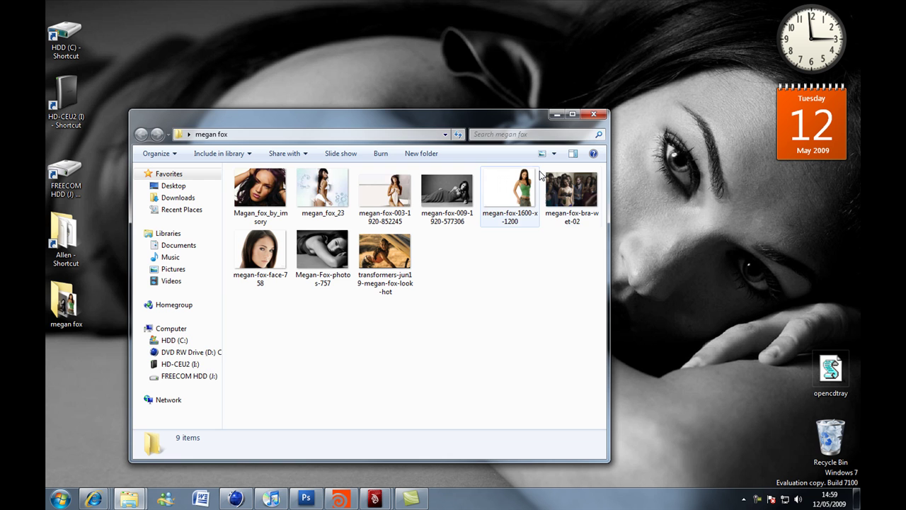
left_click(593, 114)
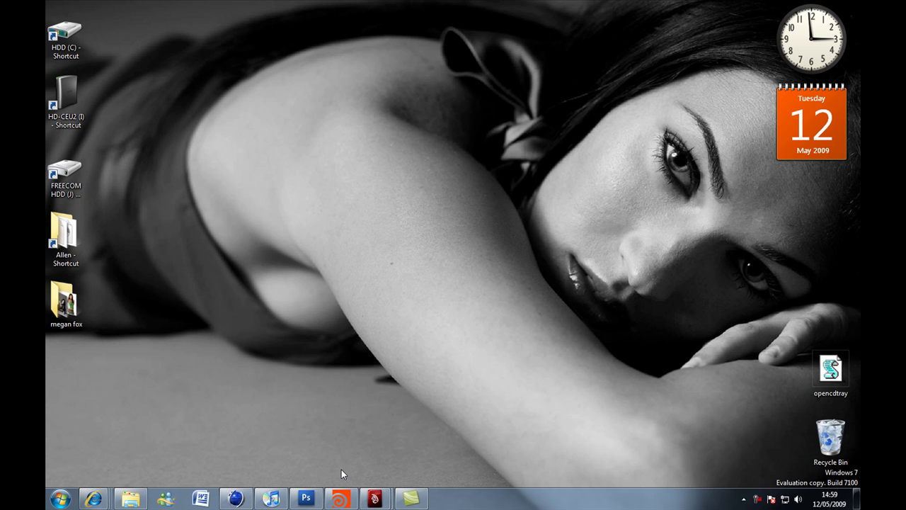
mouse_move(306, 500)
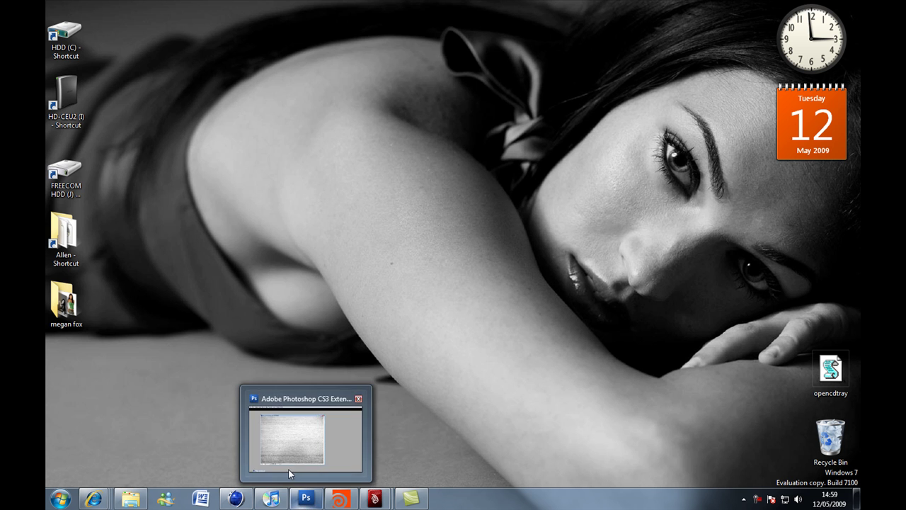
mouse_move(345, 498)
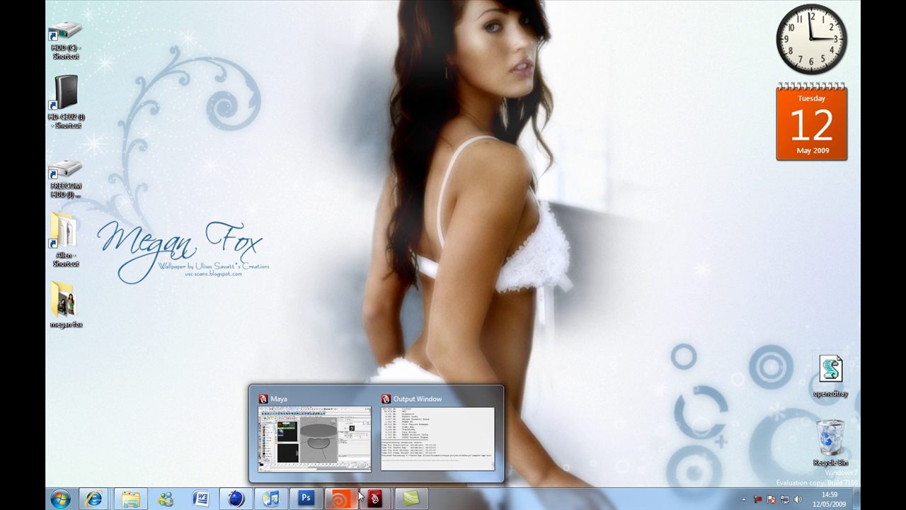
left_click(255, 421)
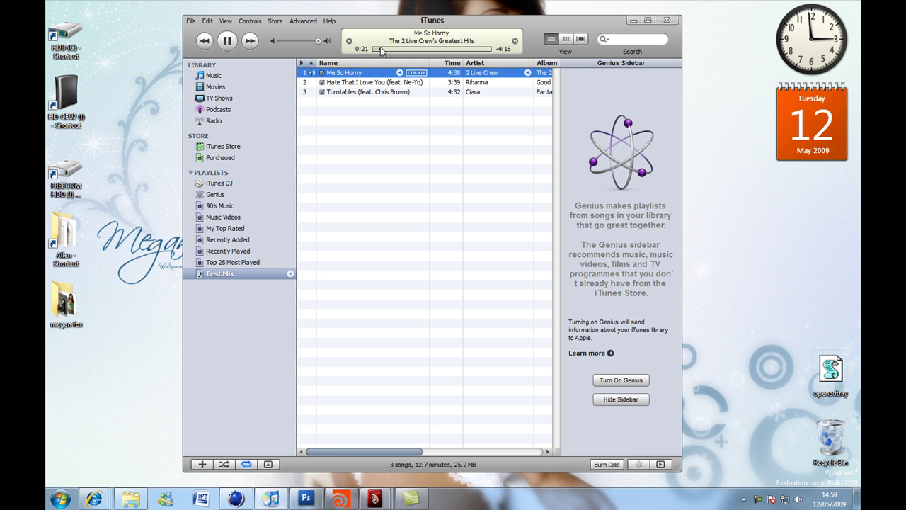
left_click(632, 19)
mouse_move(371, 498)
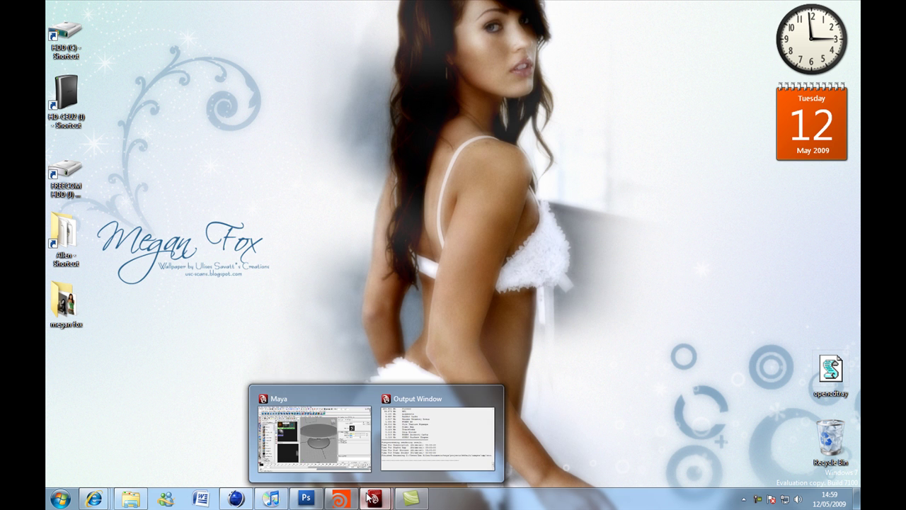
Briefly restore Maya, minimise it again, and bring up the screen recorder's tray options.
left_click(352, 453)
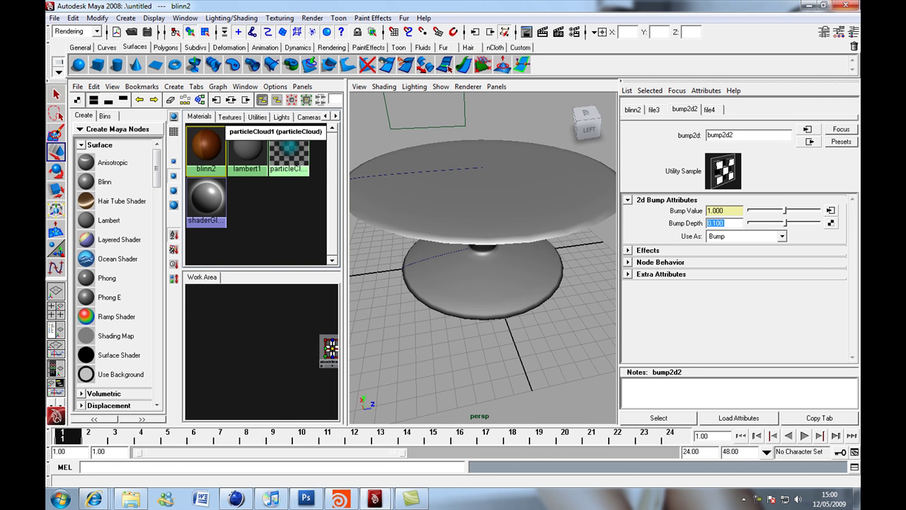
left_click(821, 6)
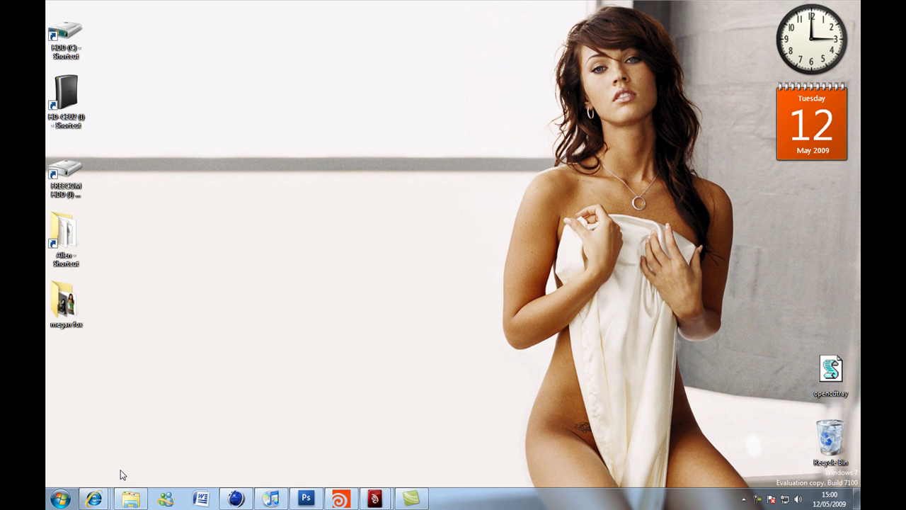
right_click(758, 498)
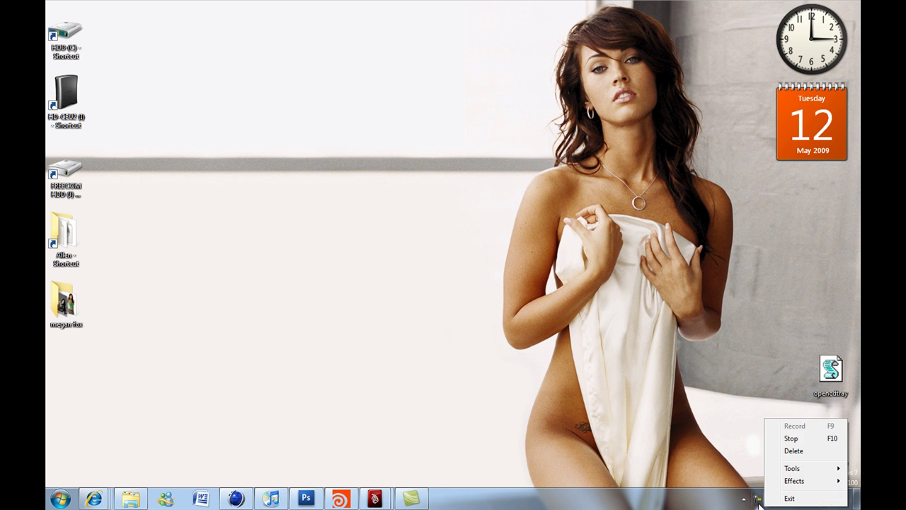